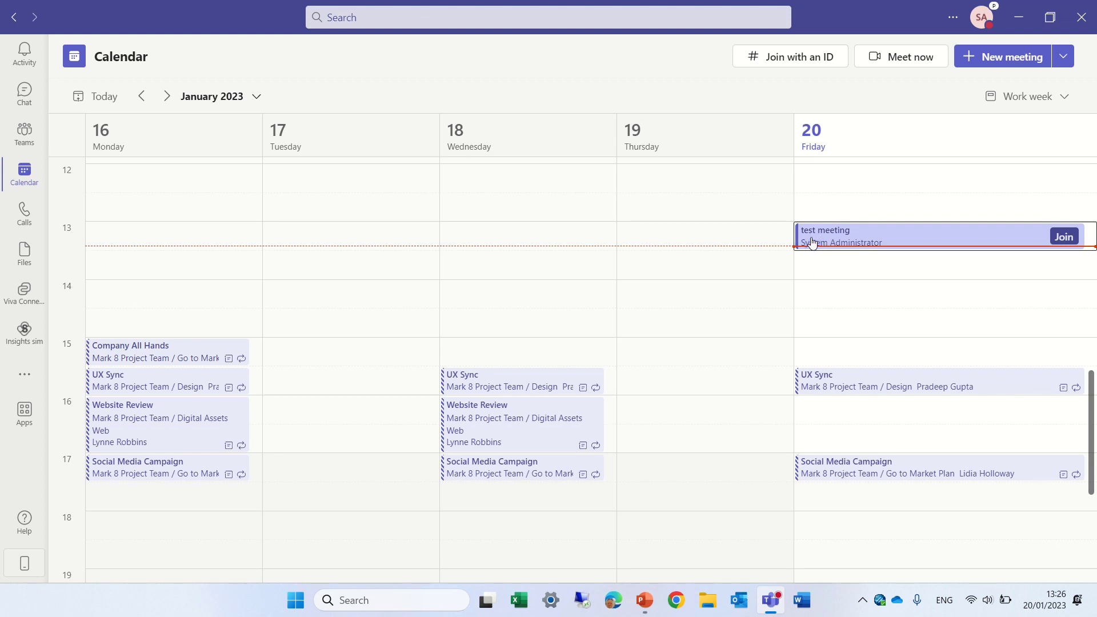
# Step: Open the pre-join window of the test meeting, maximize it, and show the full set of video effects
pyautogui.click(1067, 237)
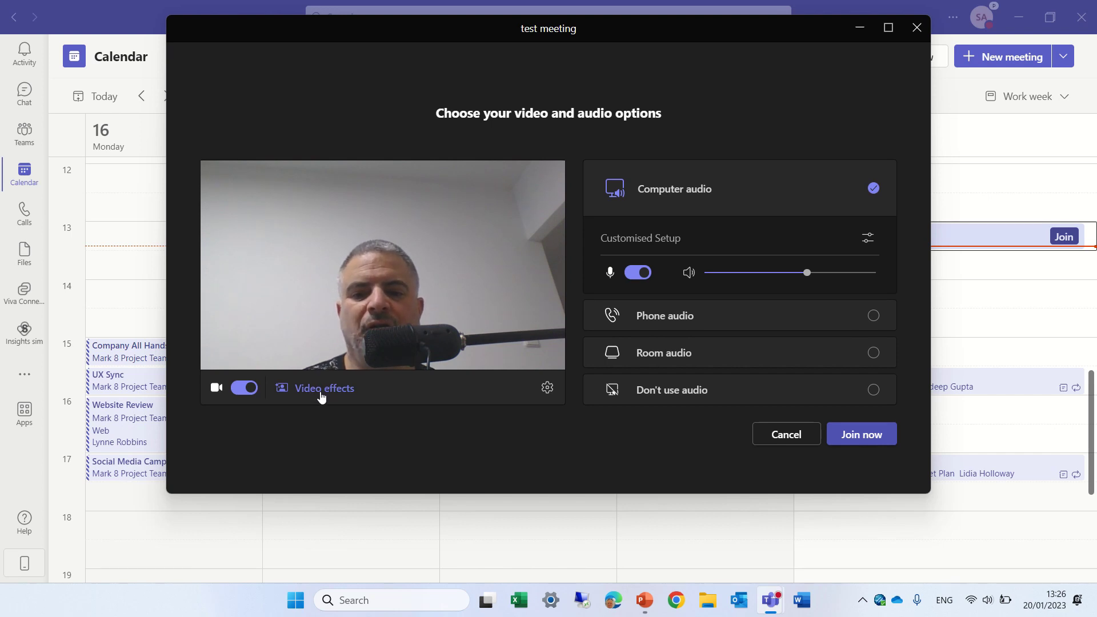
pyautogui.click(321, 393)
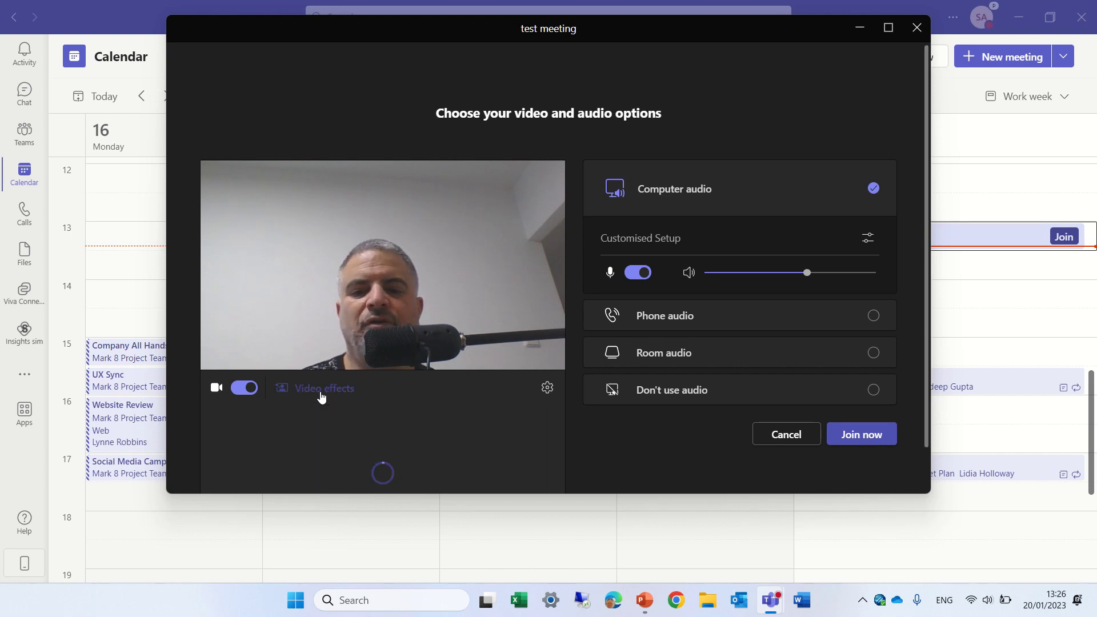
pyautogui.click(889, 28)
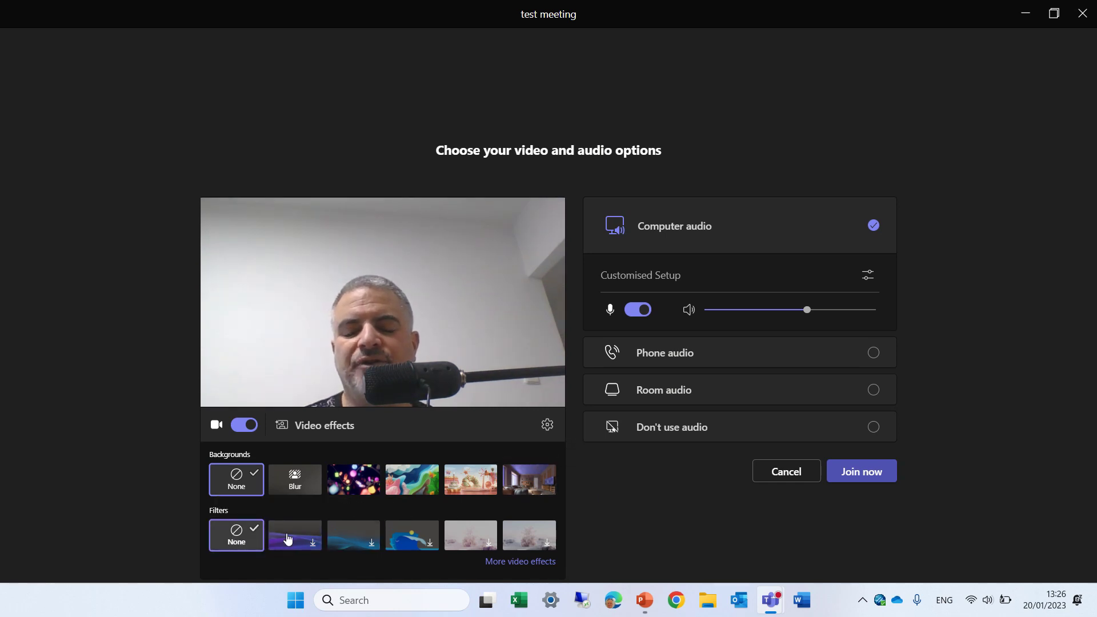
pyautogui.click(533, 565)
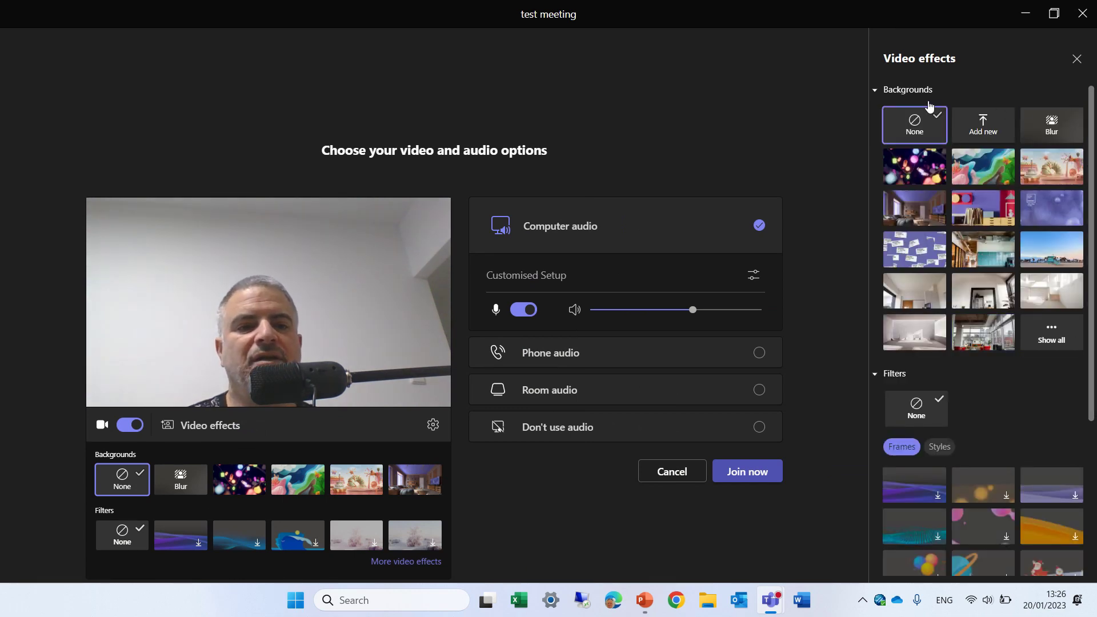
pyautogui.click(876, 90)
pyautogui.click(876, 90)
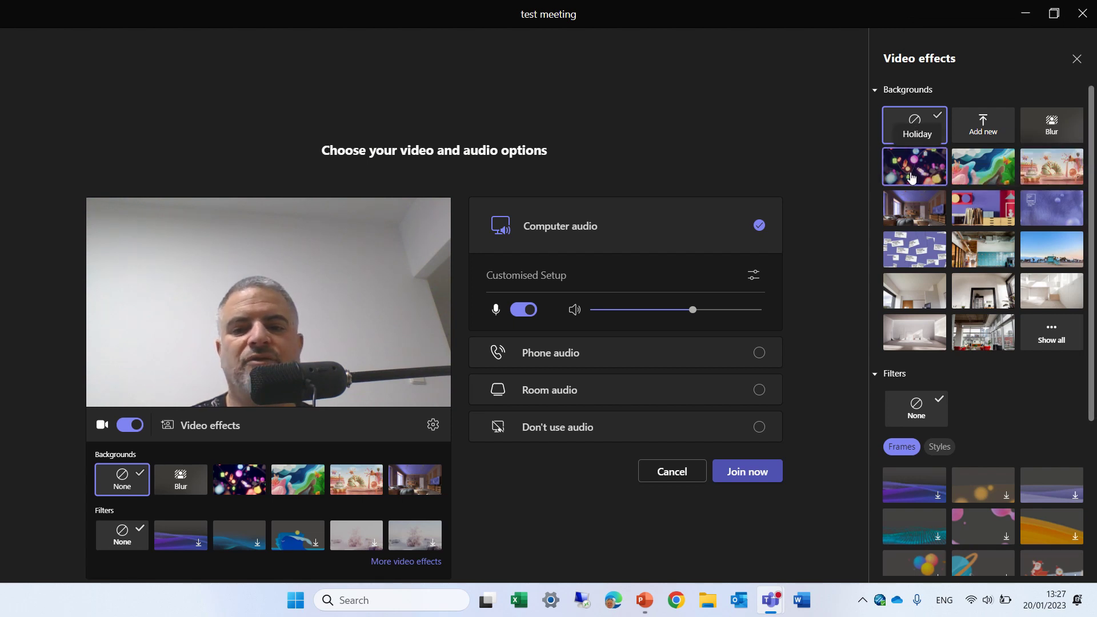
# Step: Try the Holiday background, revert to no background, and look at adding a custom image without choosing one
pyautogui.click(912, 178)
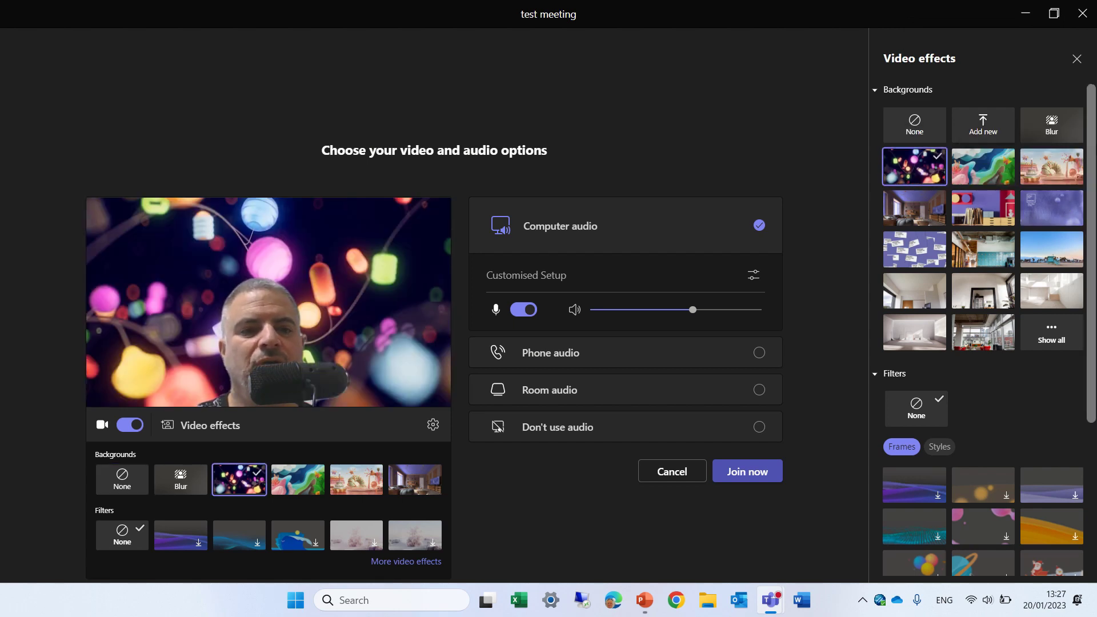
pyautogui.click(917, 140)
pyautogui.click(984, 131)
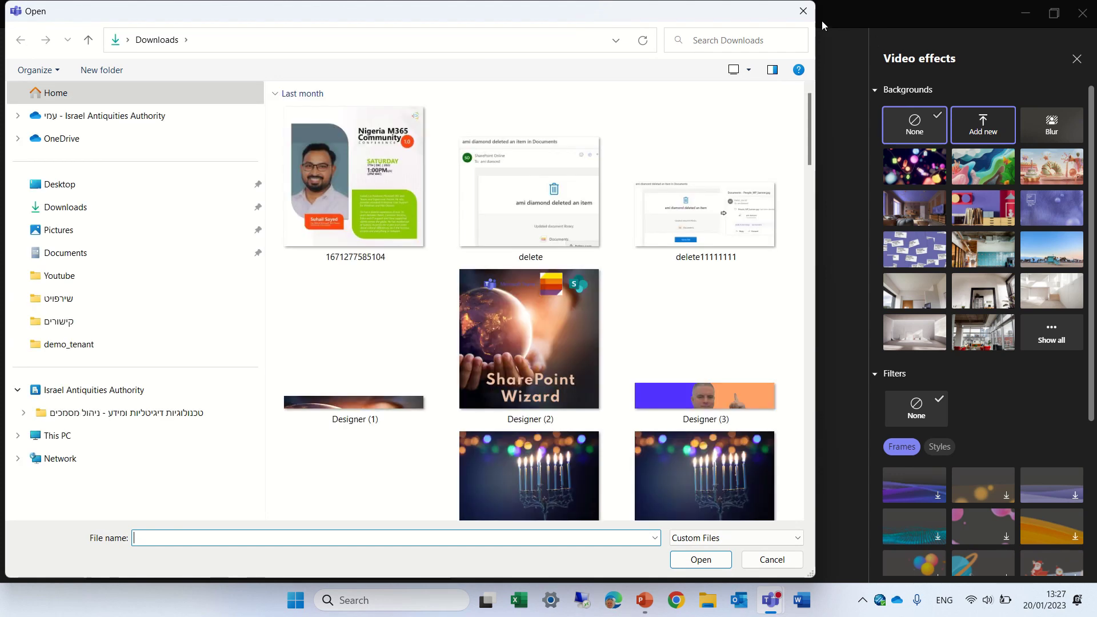
pyautogui.click(803, 11)
# Step: Blur the video background and add the purple and blue wave frame, the first of the frame filters
pyautogui.click(1048, 131)
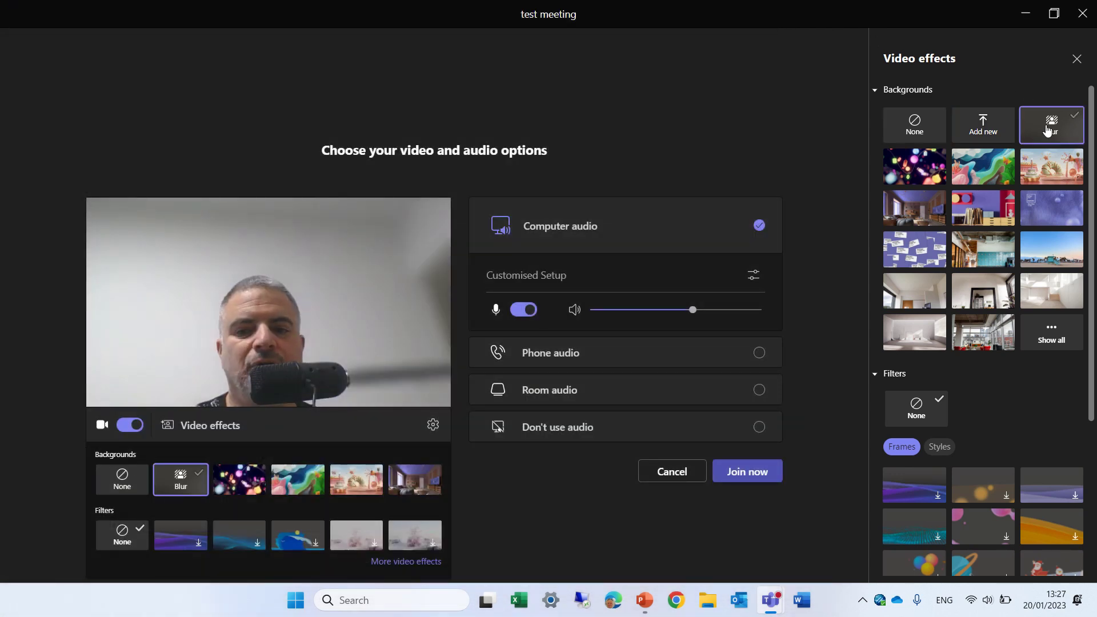
pyautogui.scroll(-5, 1067, 155)
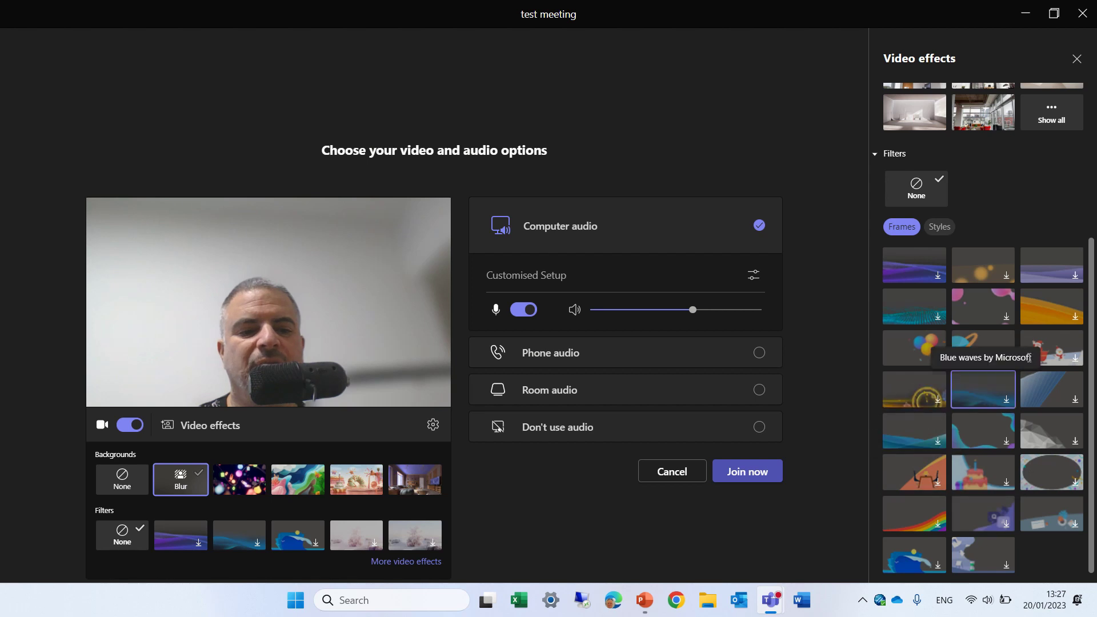
pyautogui.click(915, 281)
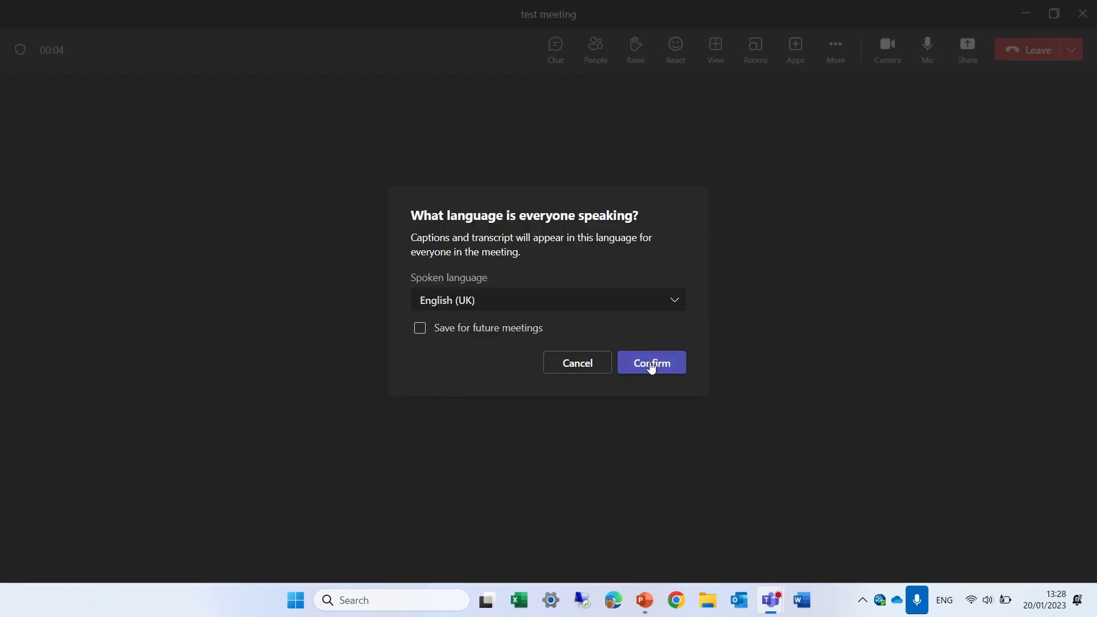
# Step: Enter the meeting with English (UK) as the spoken language and leave the meeting
pyautogui.click(650, 363)
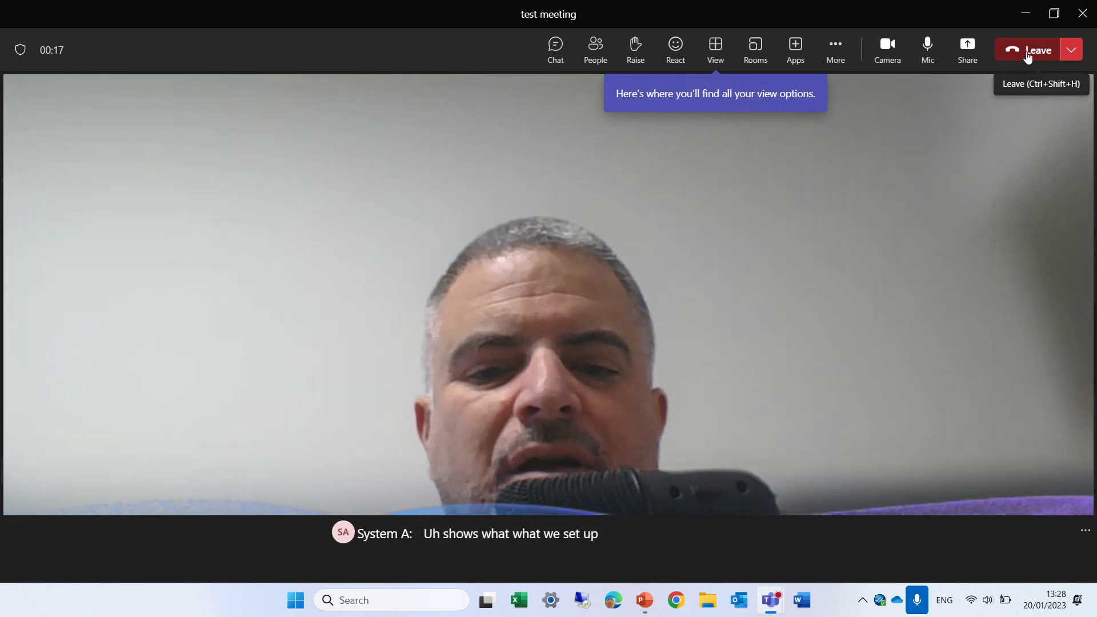
pyautogui.click(1027, 57)
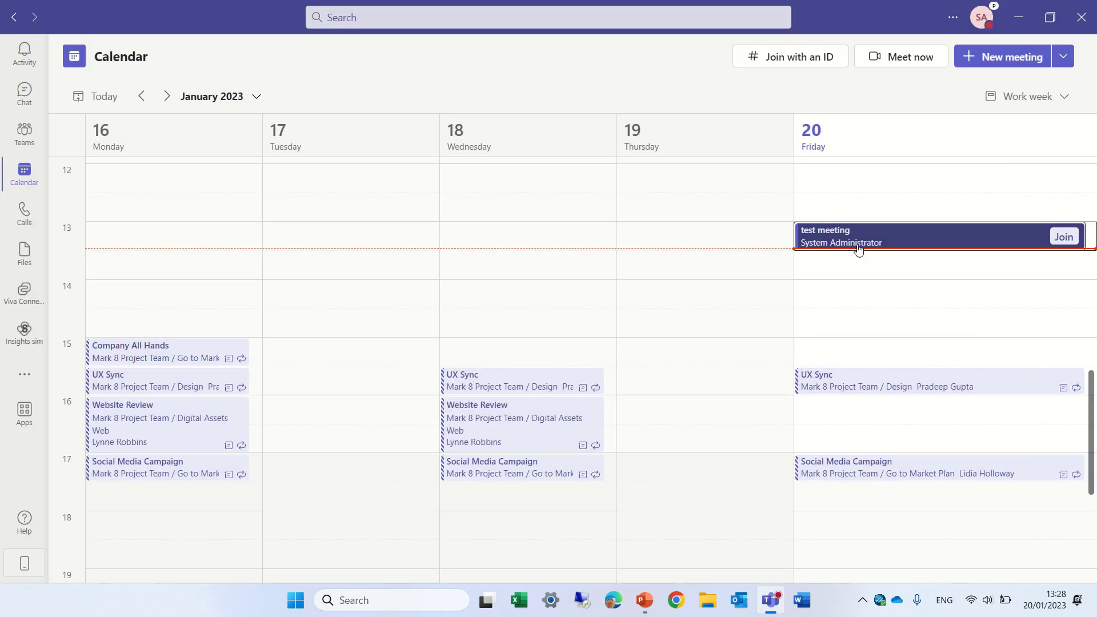
# Step: Start rejoining the test meeting from its details page and show the full set of video effects
pyautogui.click(846, 242)
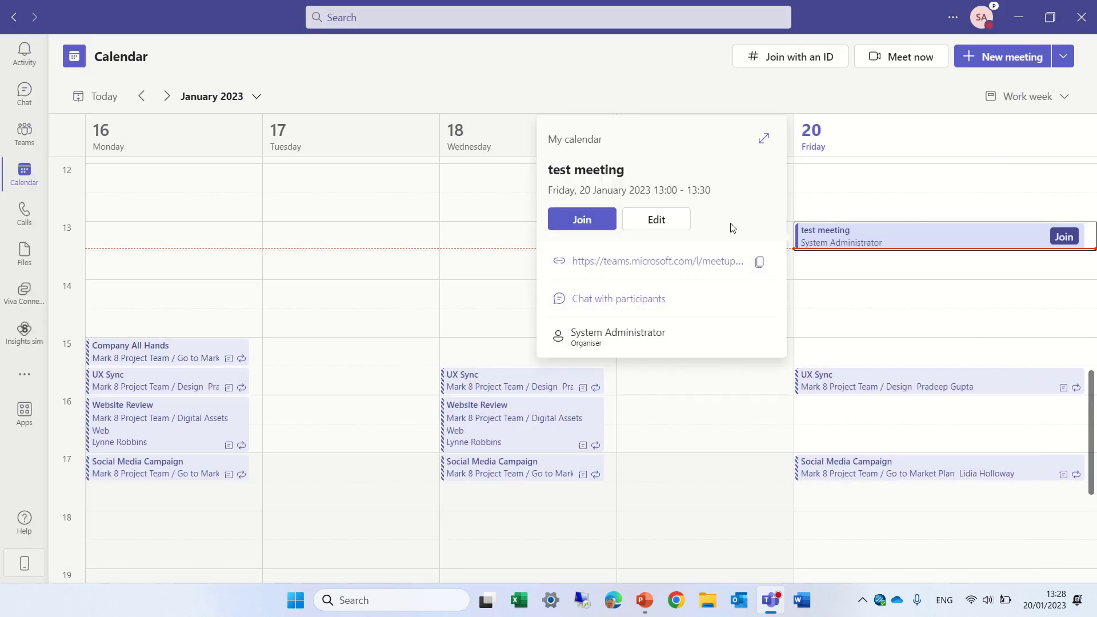
pyautogui.click(660, 221)
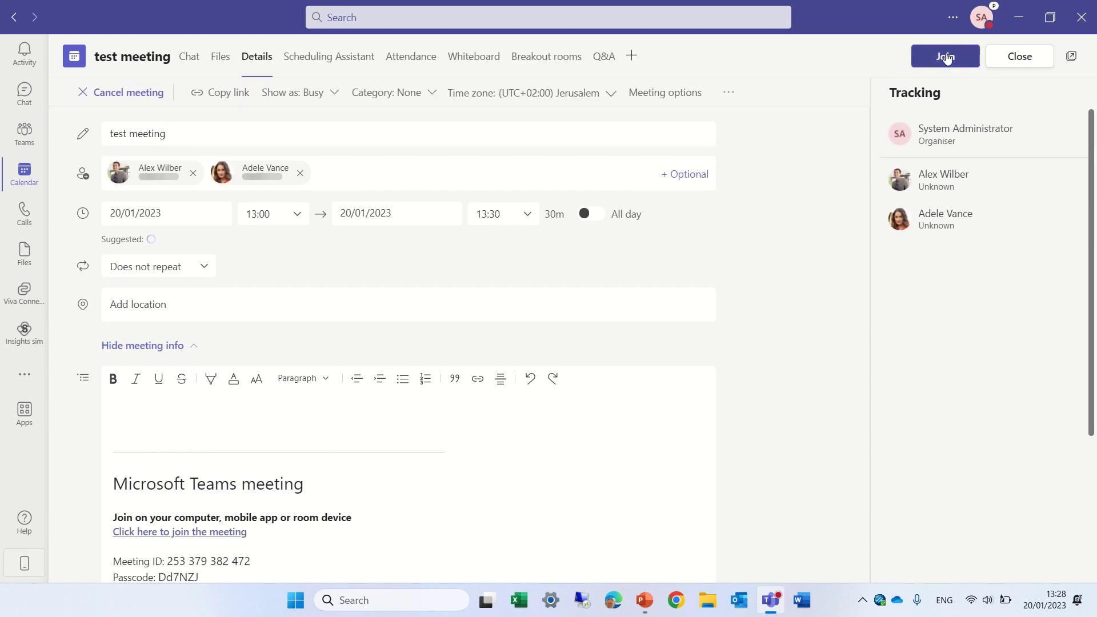
pyautogui.click(946, 57)
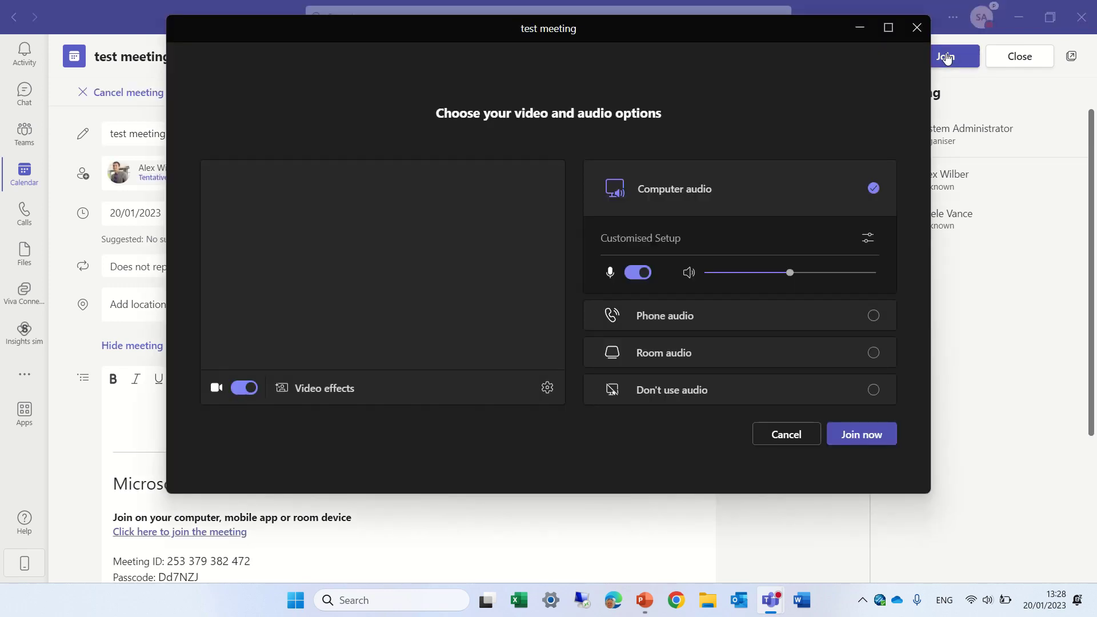
pyautogui.click(294, 388)
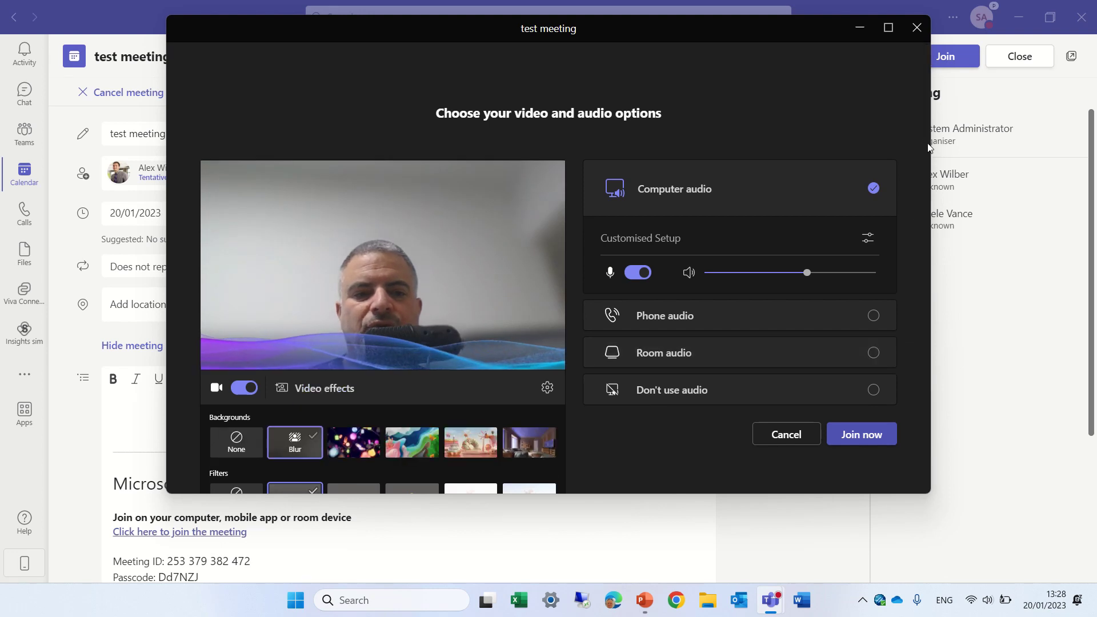
pyautogui.scroll(-2, 924, 151)
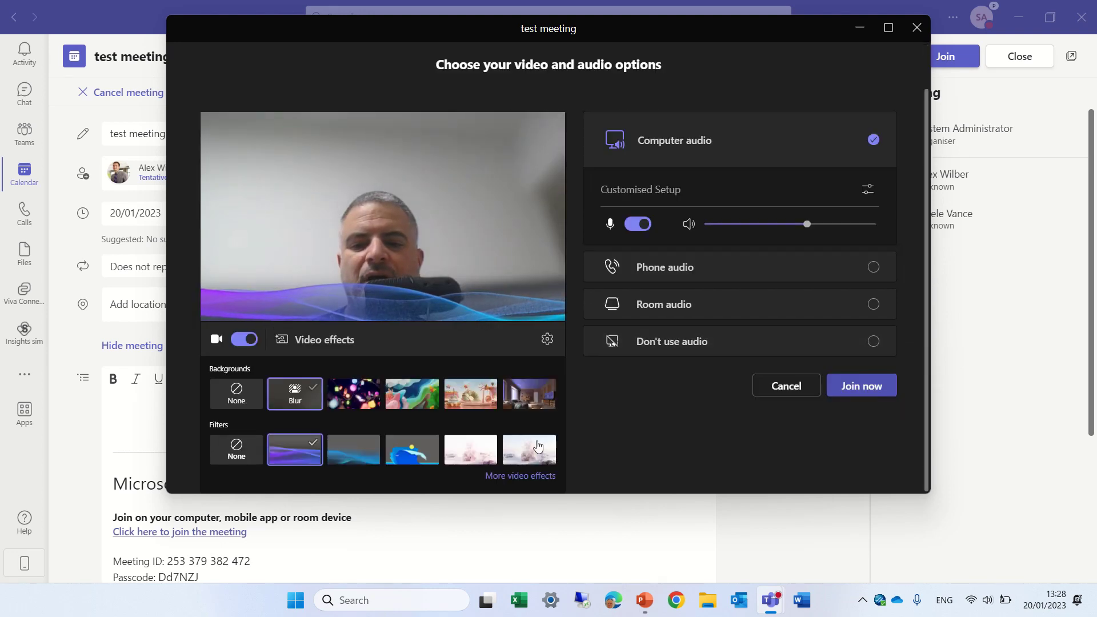
pyautogui.click(536, 478)
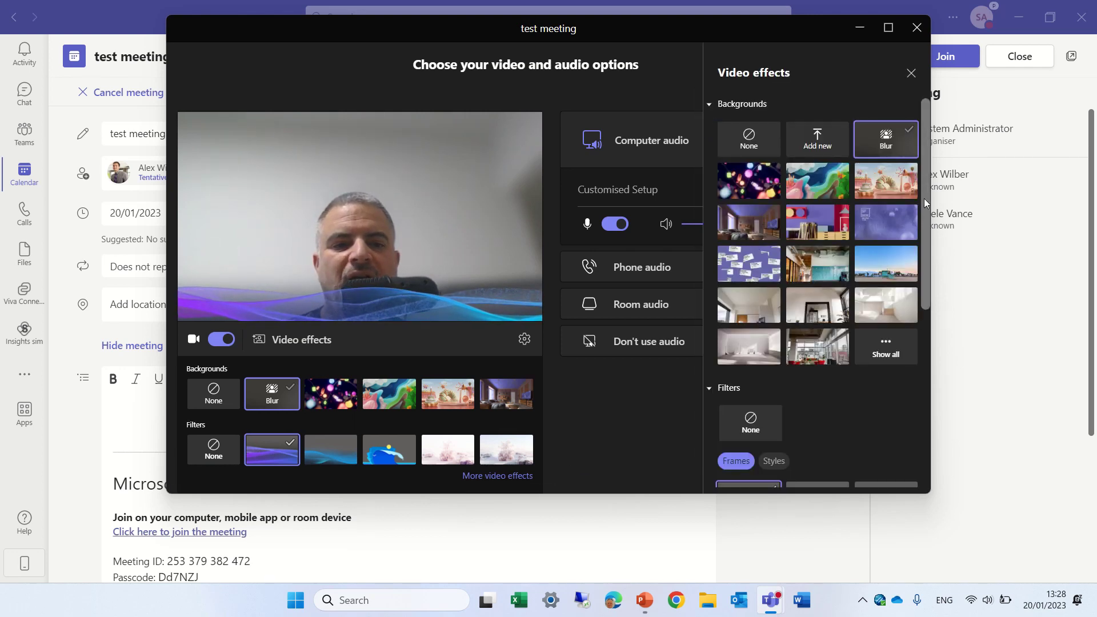
# Step: Try several style filters on the camera video, including Sunlight and Wine, and settle on the black-and-white style
pyautogui.moveTo(924, 198); pyautogui.dragTo(926, 344)
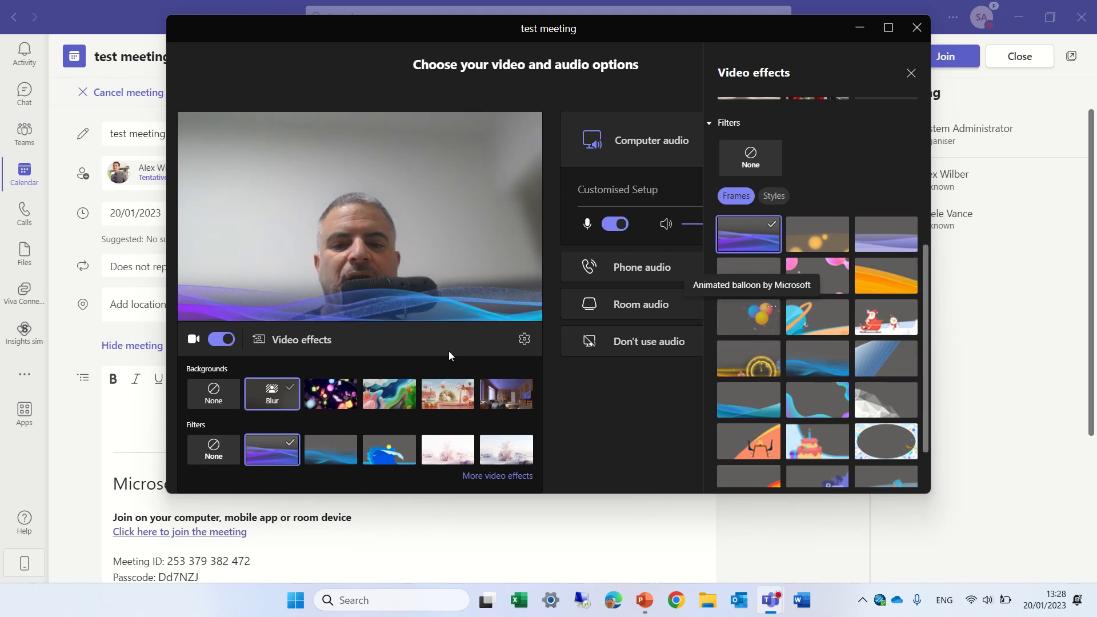
pyautogui.click(776, 197)
pyautogui.scroll(3, 776, 206)
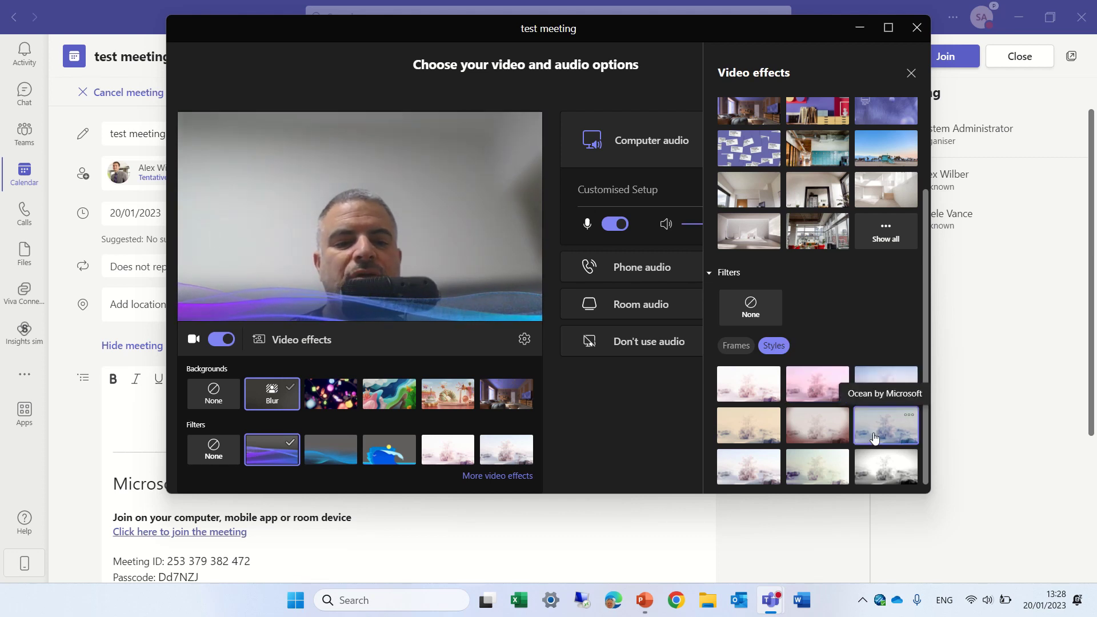
pyautogui.click(881, 464)
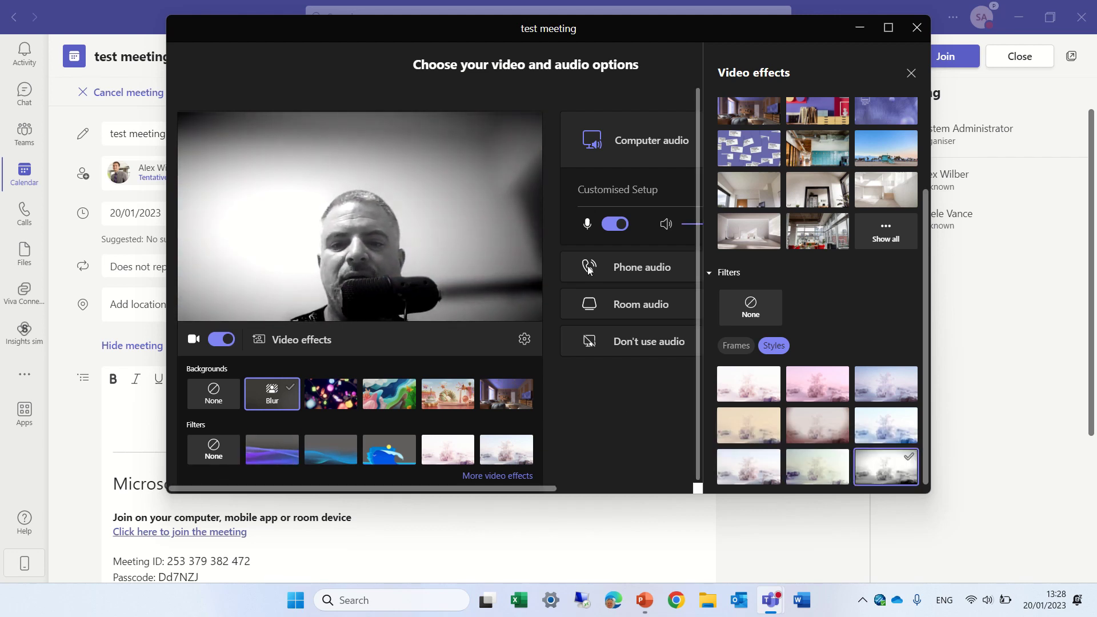
pyautogui.click(817, 476)
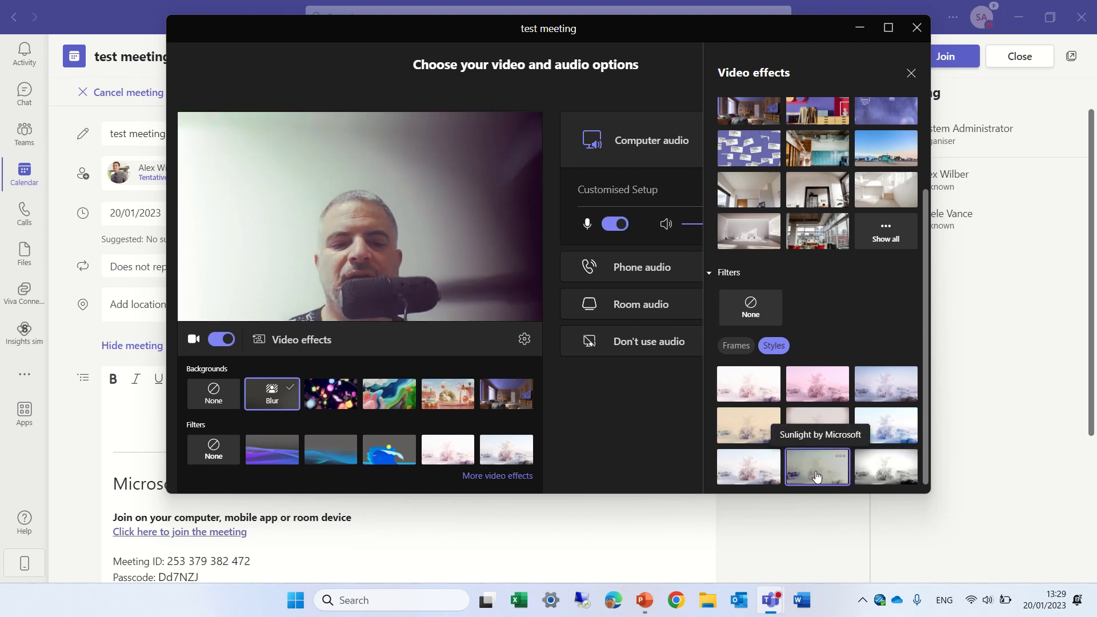
pyautogui.click(730, 478)
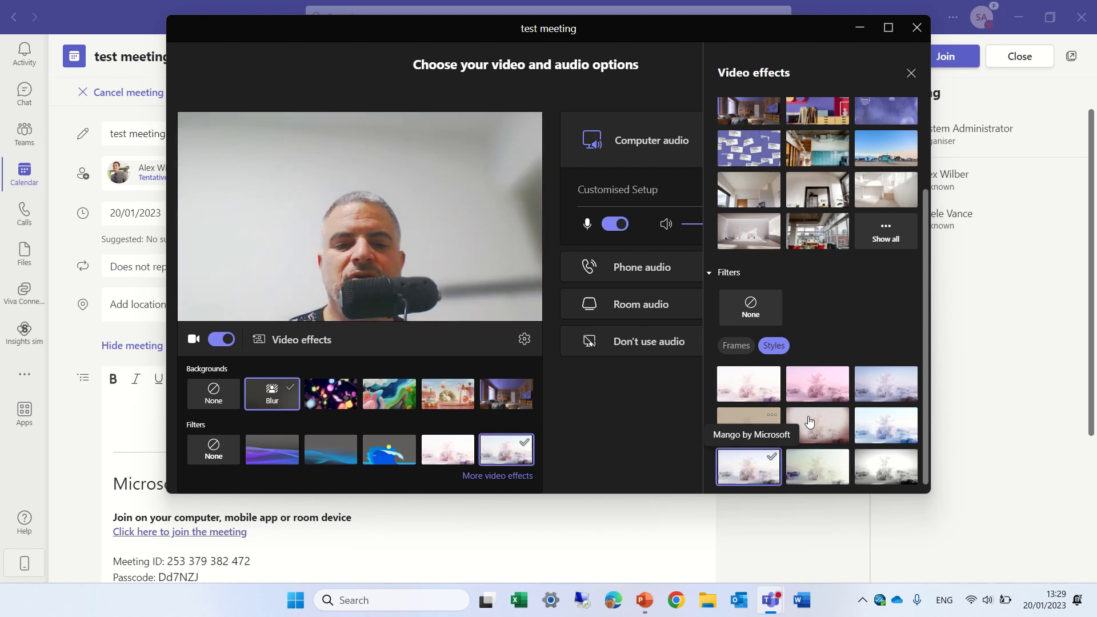
pyautogui.click(830, 430)
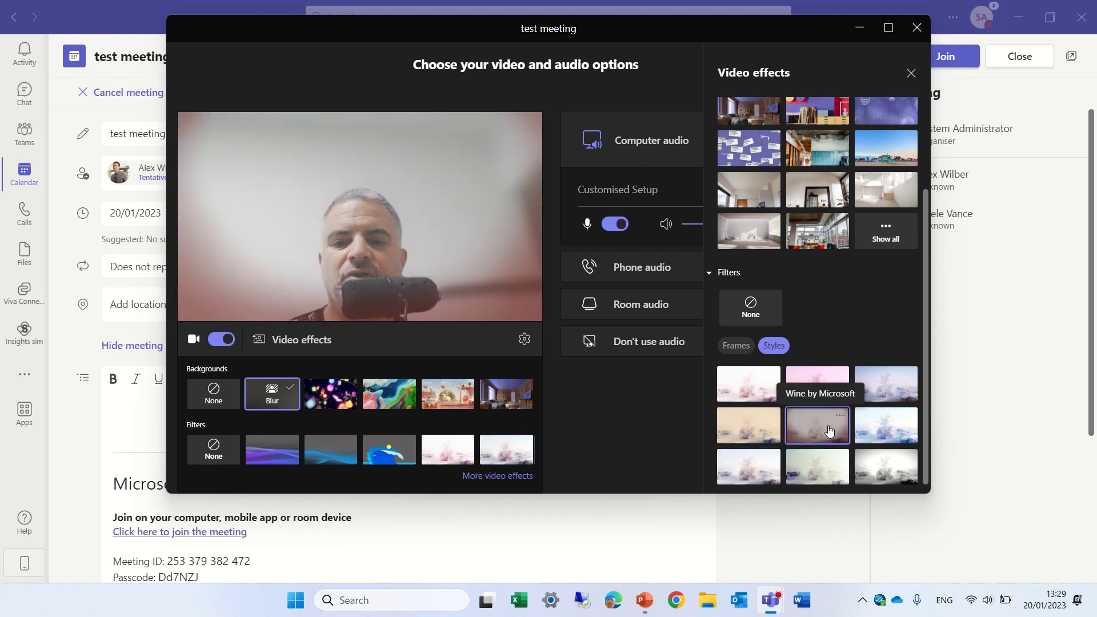
pyautogui.click(888, 470)
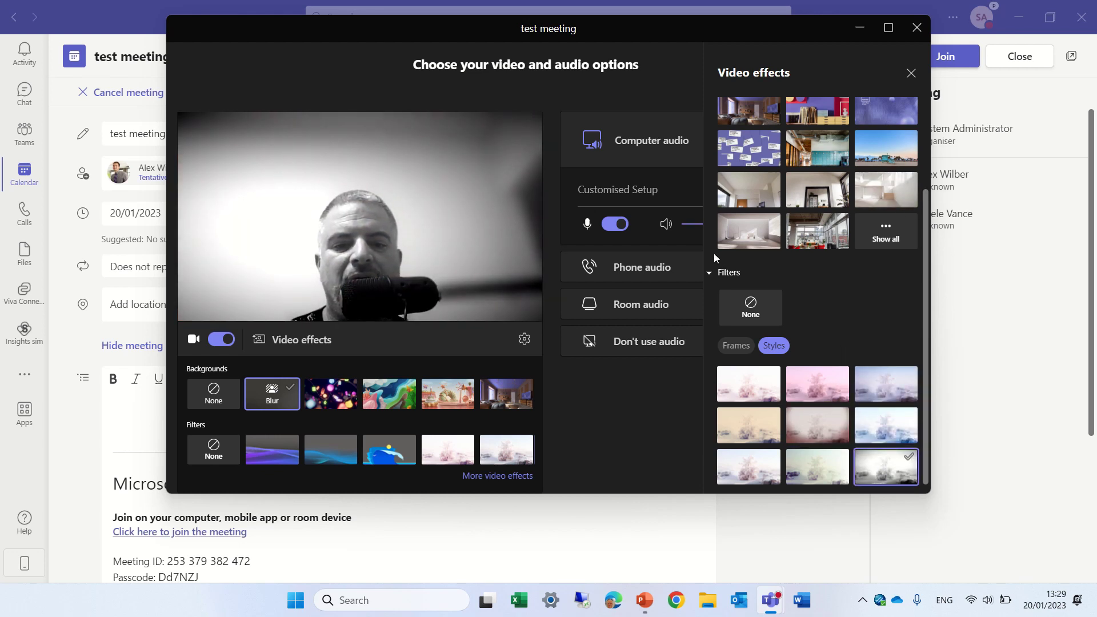
# Step: Close the video effects, join the meeting, and dismiss the spoken-language prompt without confirming a language
pyautogui.click(911, 75)
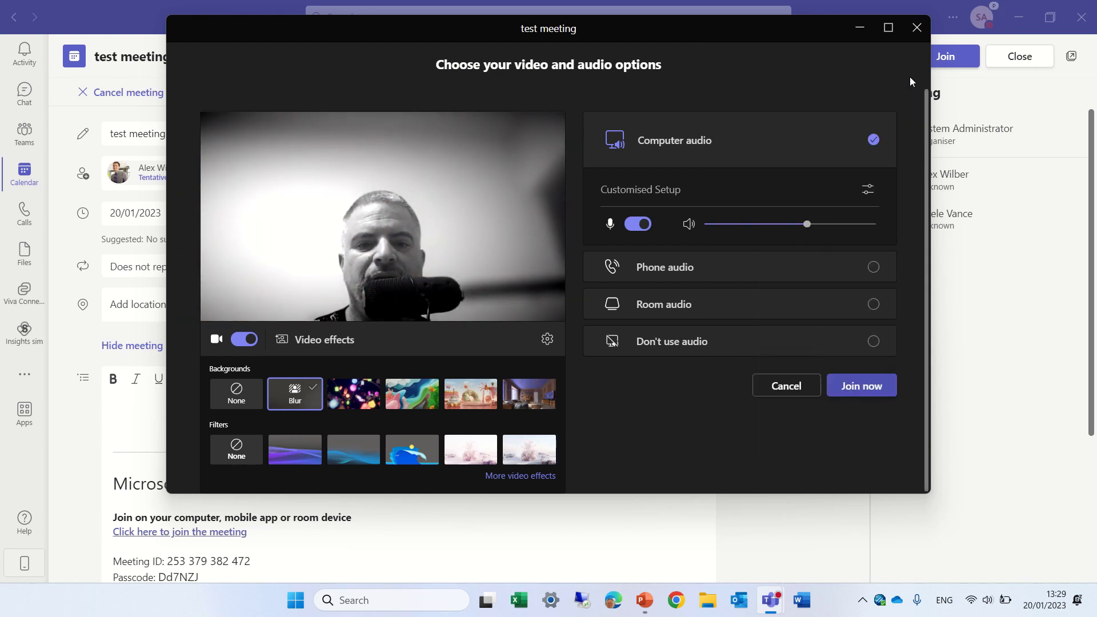
pyautogui.click(861, 389)
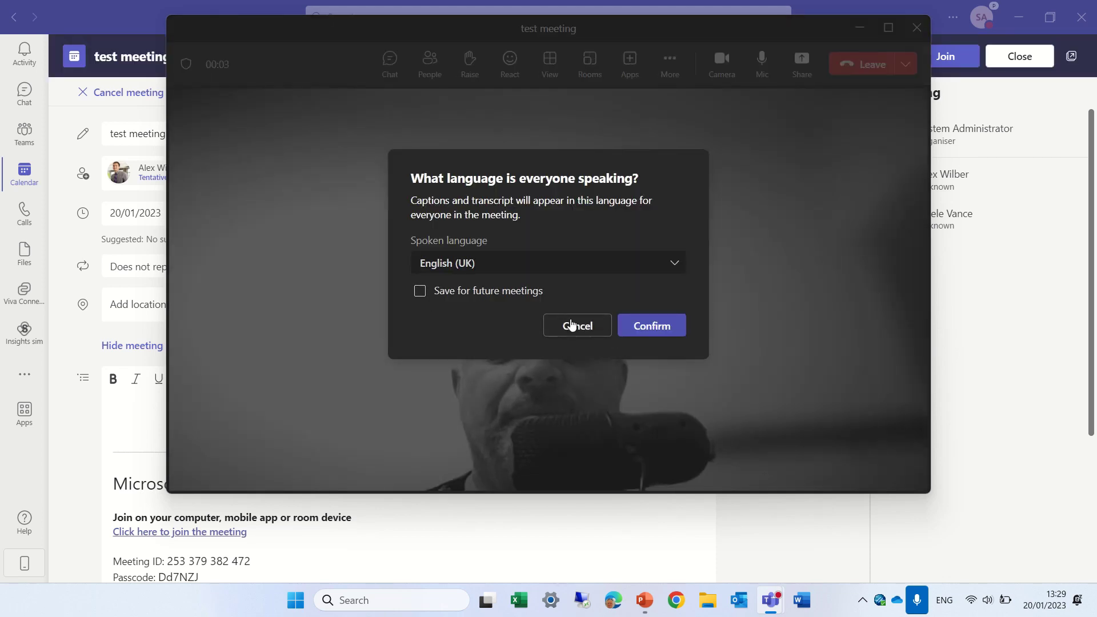
pyautogui.click(573, 325)
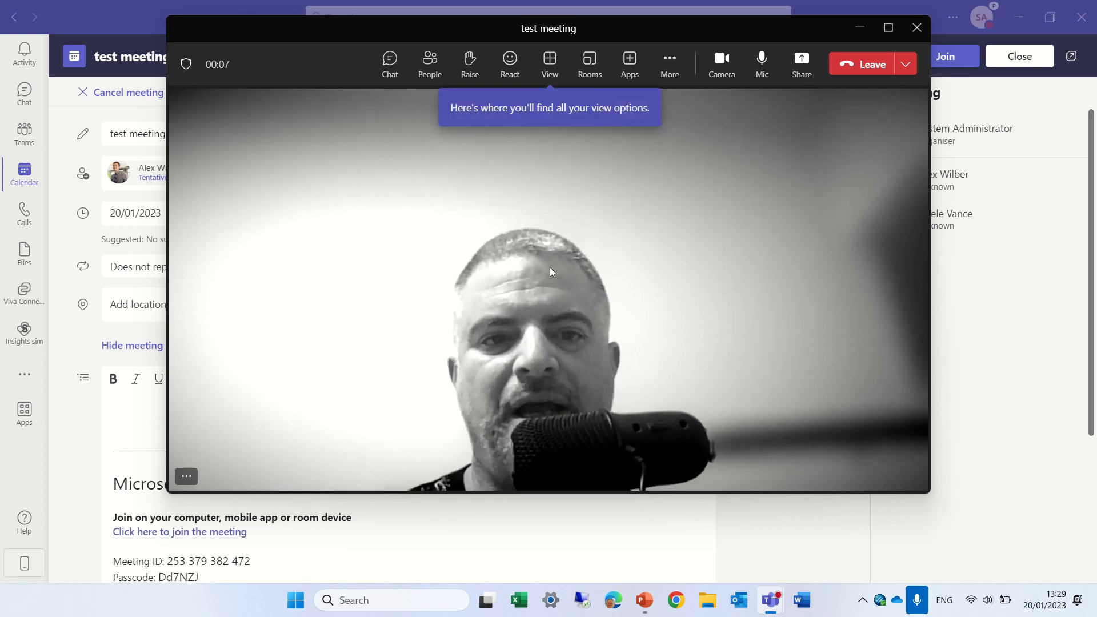
# Step: Open the video effects inside the running meeting, bring up the filters, and maximize the meeting window
pyautogui.click(675, 68)
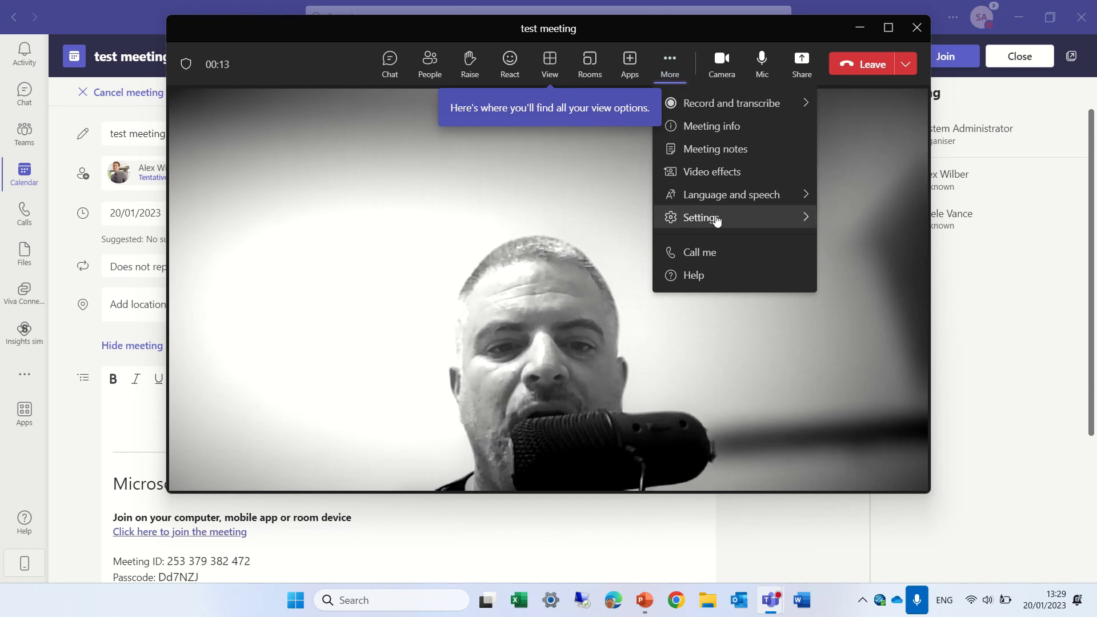
pyautogui.moveTo(783, 218)
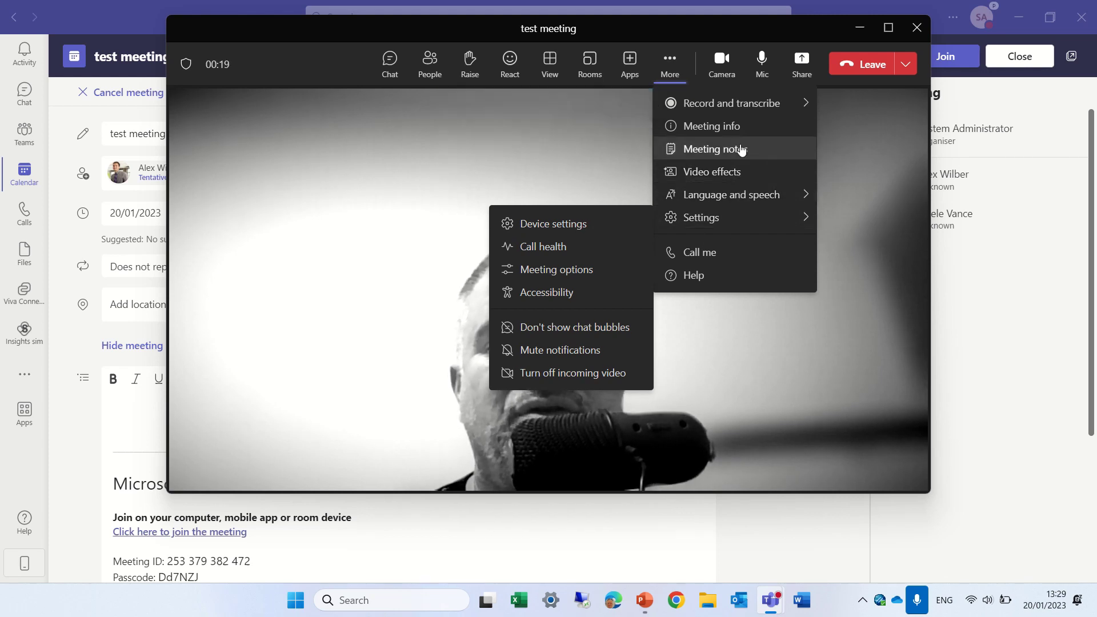
pyautogui.click(752, 177)
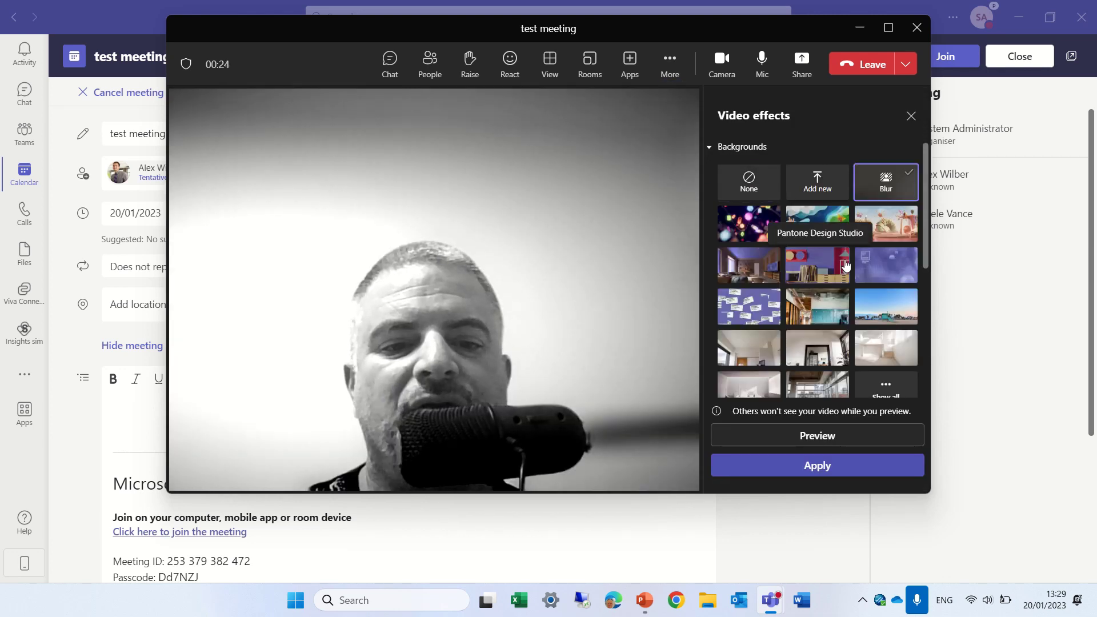
pyautogui.moveTo(931, 220); pyautogui.dragTo(919, 362)
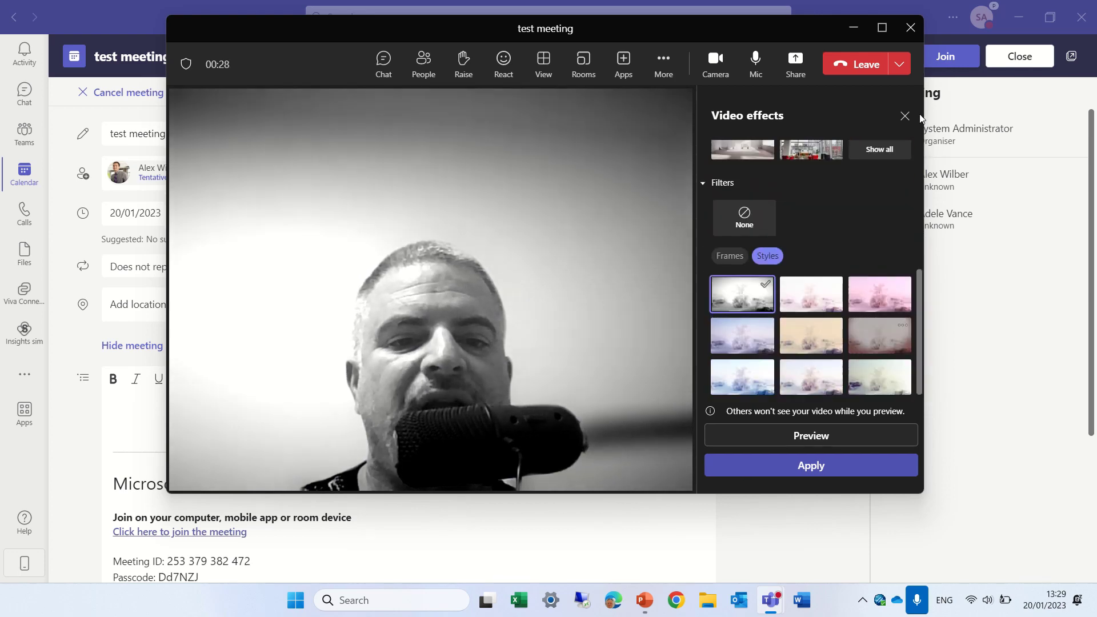
pyautogui.click(883, 31)
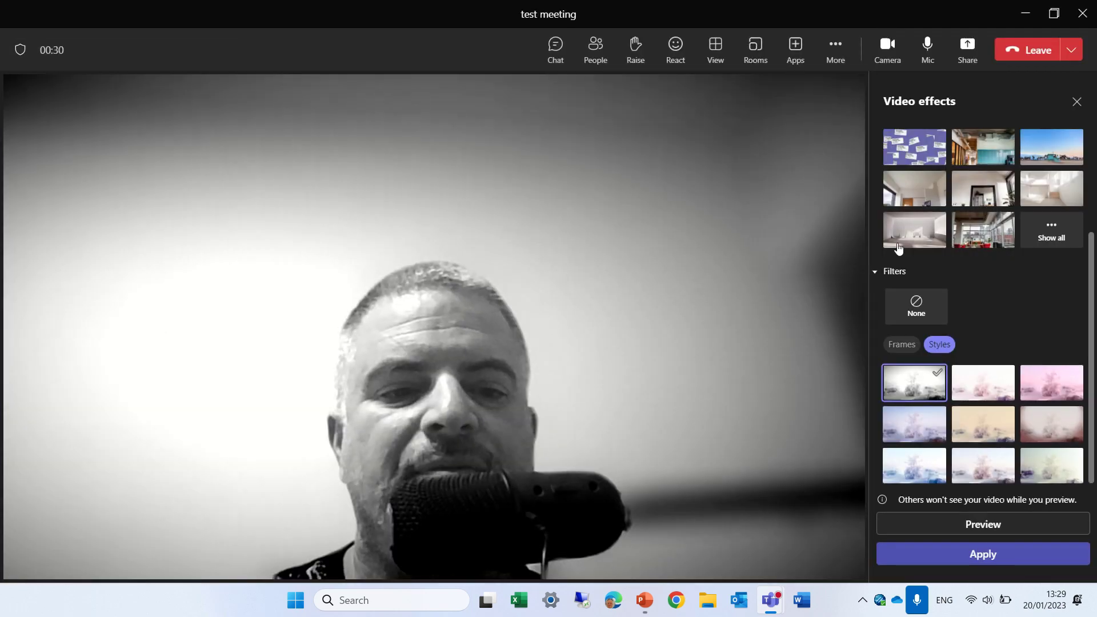
# Step: Switch the filters from styles to frames and apply the orange-ringed planet frame to the meeting video
pyautogui.click(903, 345)
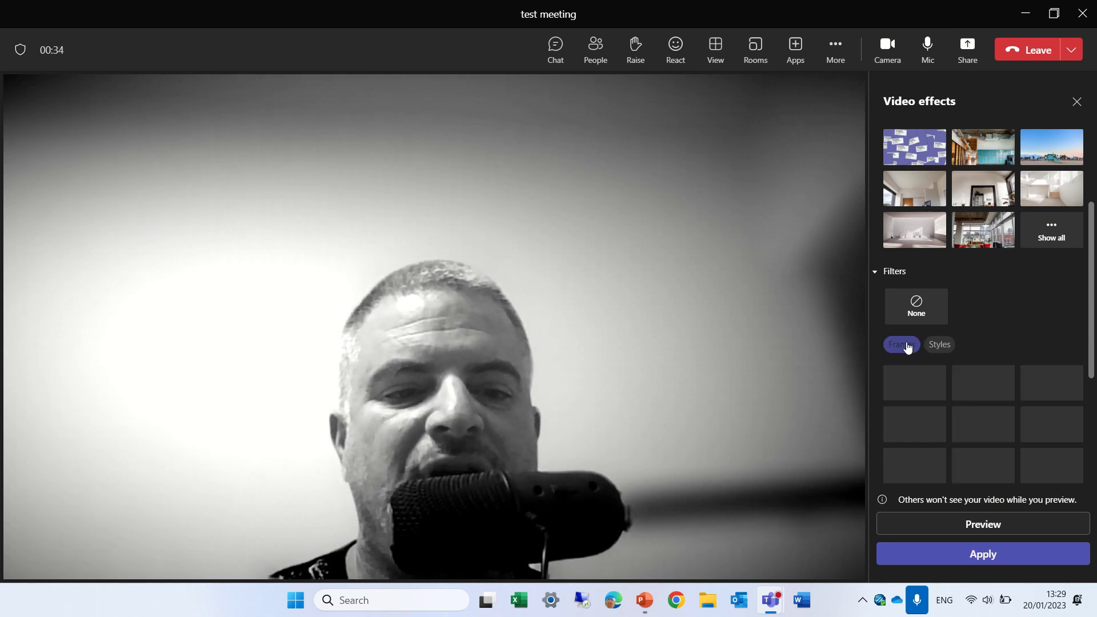
pyautogui.moveTo(1094, 248); pyautogui.dragTo(1094, 371)
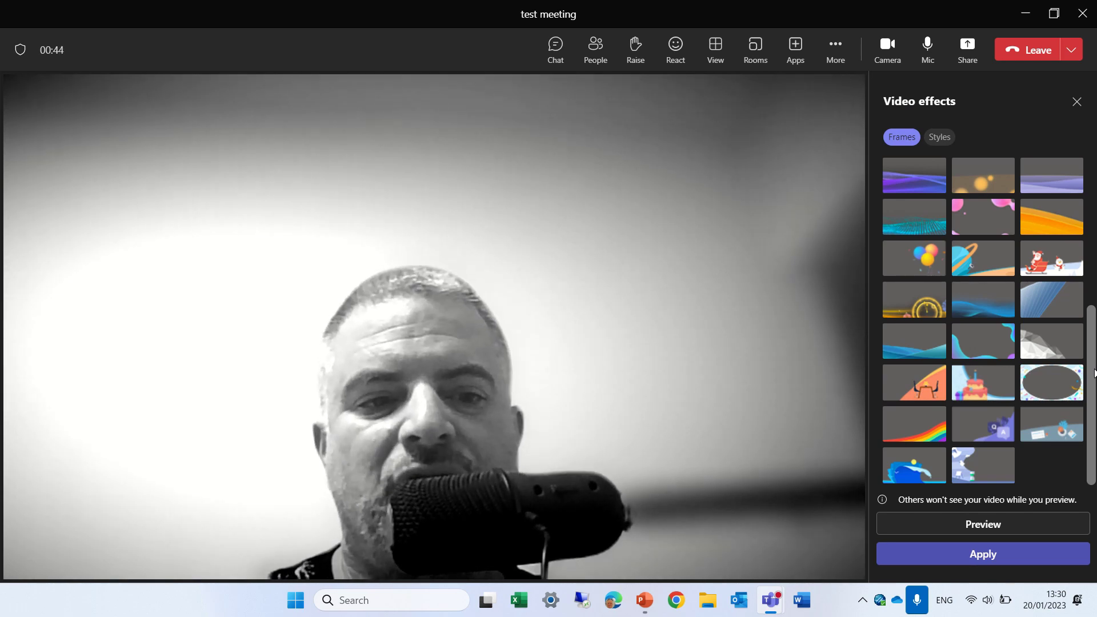
pyautogui.click(976, 273)
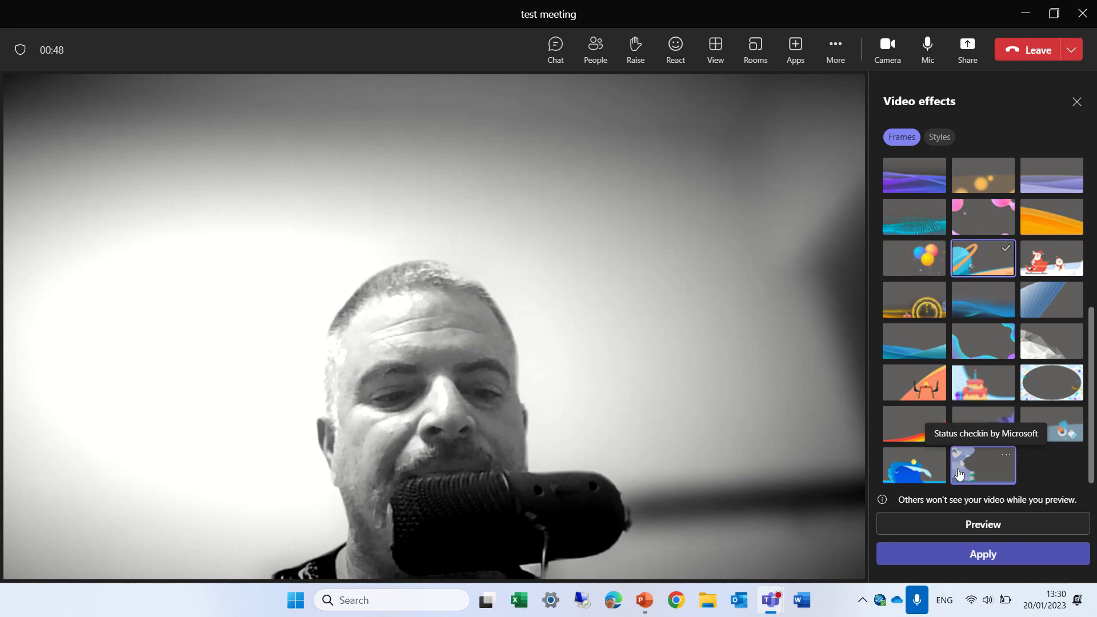
pyautogui.click(976, 560)
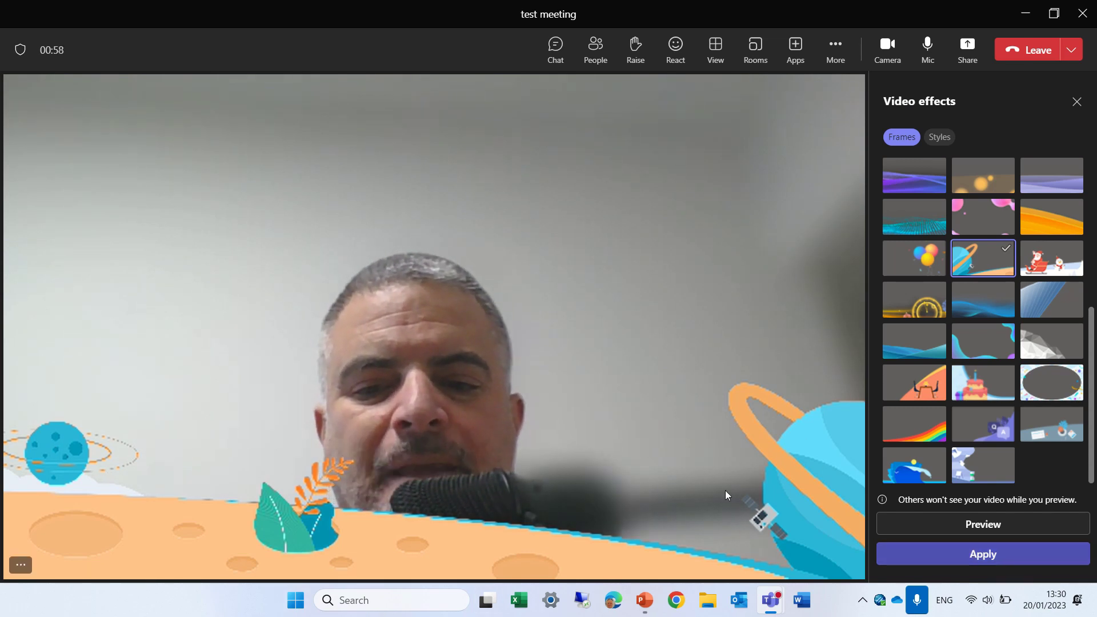
# Step: Try the pink bubbles frame and apply the New Year frame with the golden clock to the video
pyautogui.moveTo(1093, 422); pyautogui.dragTo(1095, 353)
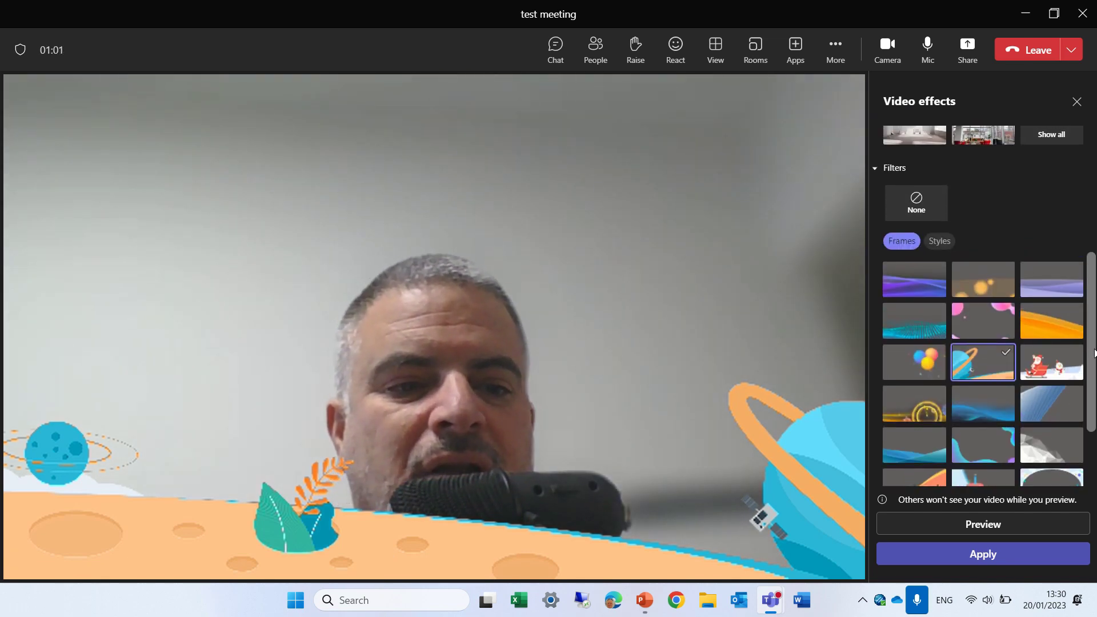
pyautogui.click(980, 324)
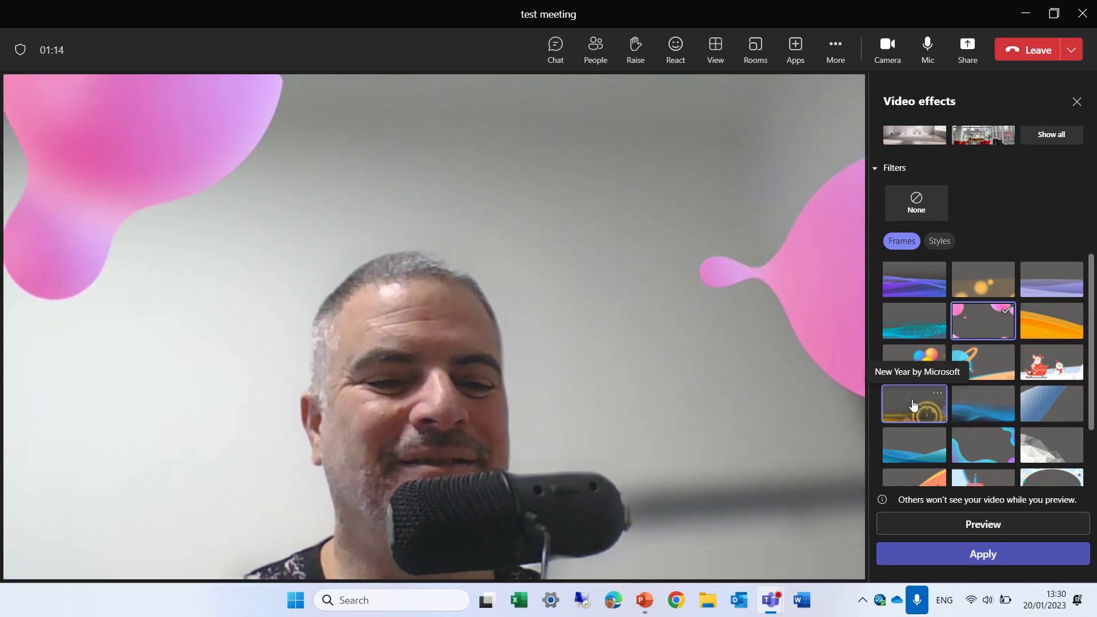
pyautogui.click(911, 404)
pyautogui.click(983, 549)
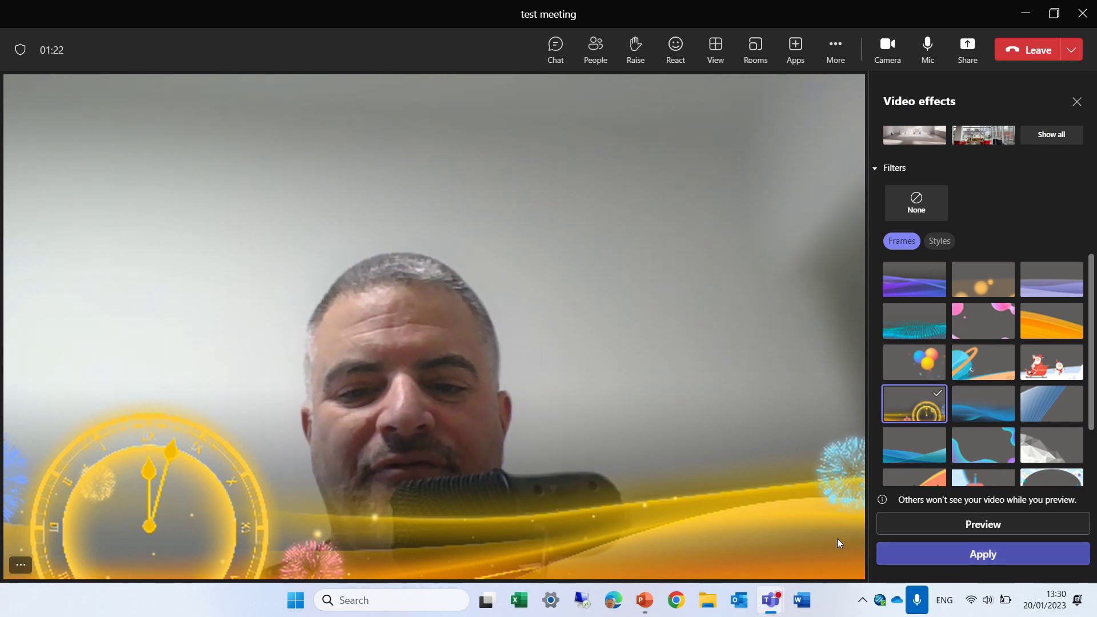
# Step: Apply the light purple wave frame, and open and dismiss the options of the own video tile
pyautogui.click(1068, 286)
pyautogui.click(954, 556)
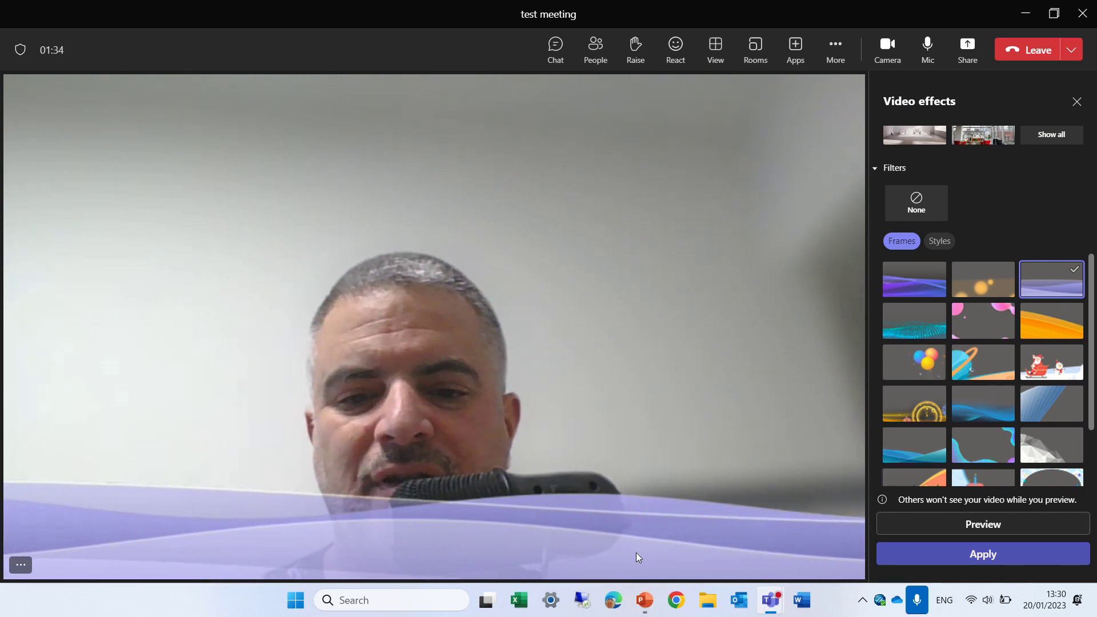
pyautogui.click(21, 567)
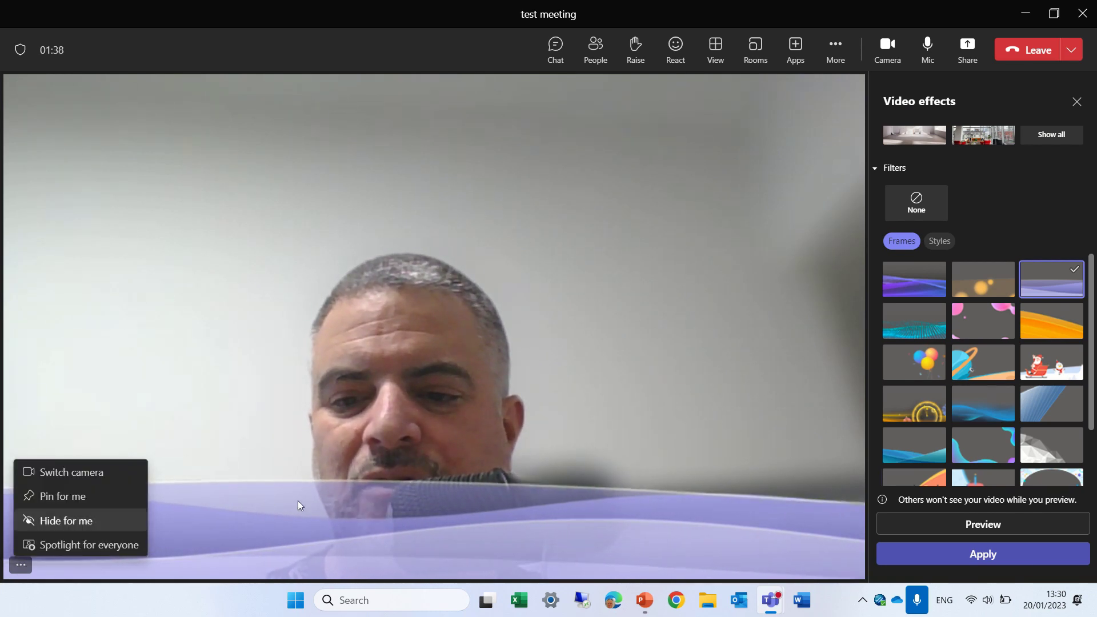
pyautogui.click(671, 367)
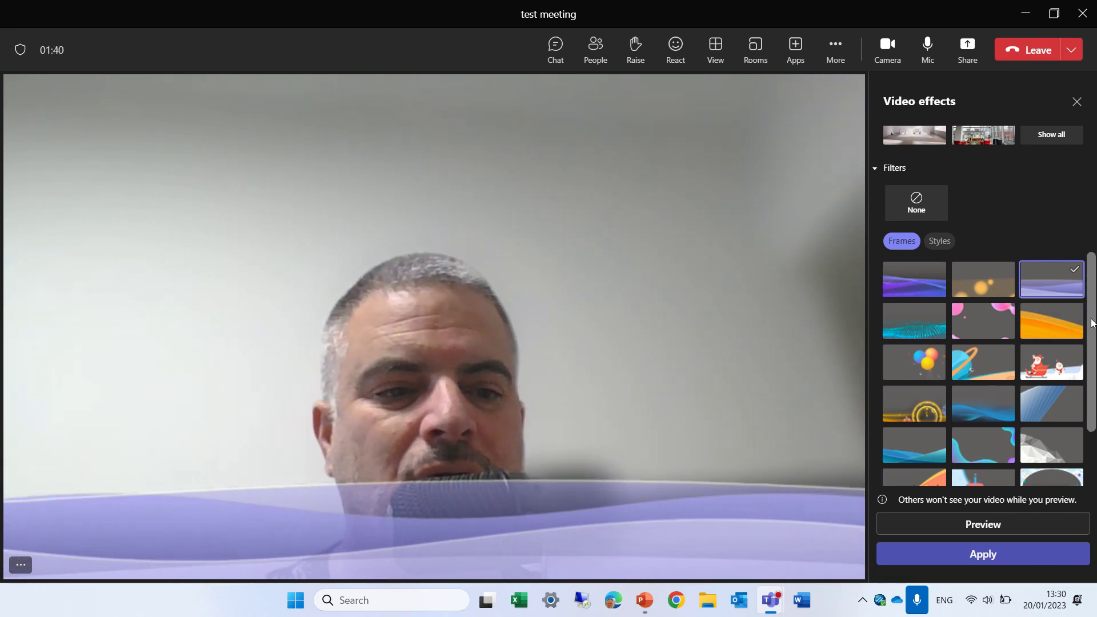
# Step: Apply the Q&A frame to the video and replace it with the oval confetti frame
pyautogui.scroll(2, 1092, 323)
pyautogui.scroll(-4, 1089, 360)
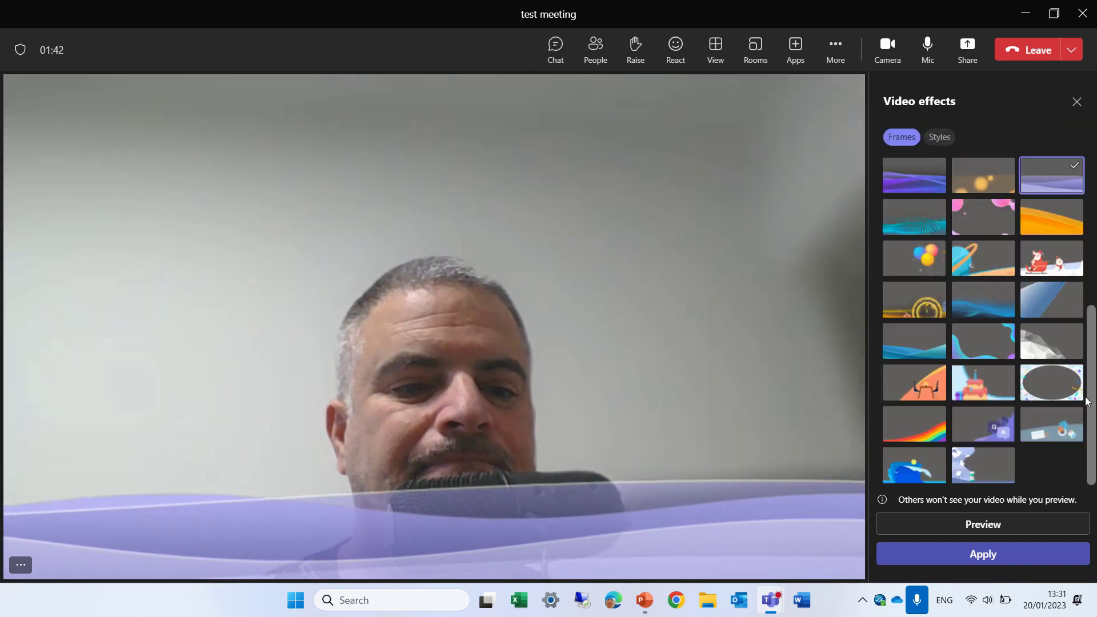
pyautogui.click(990, 443)
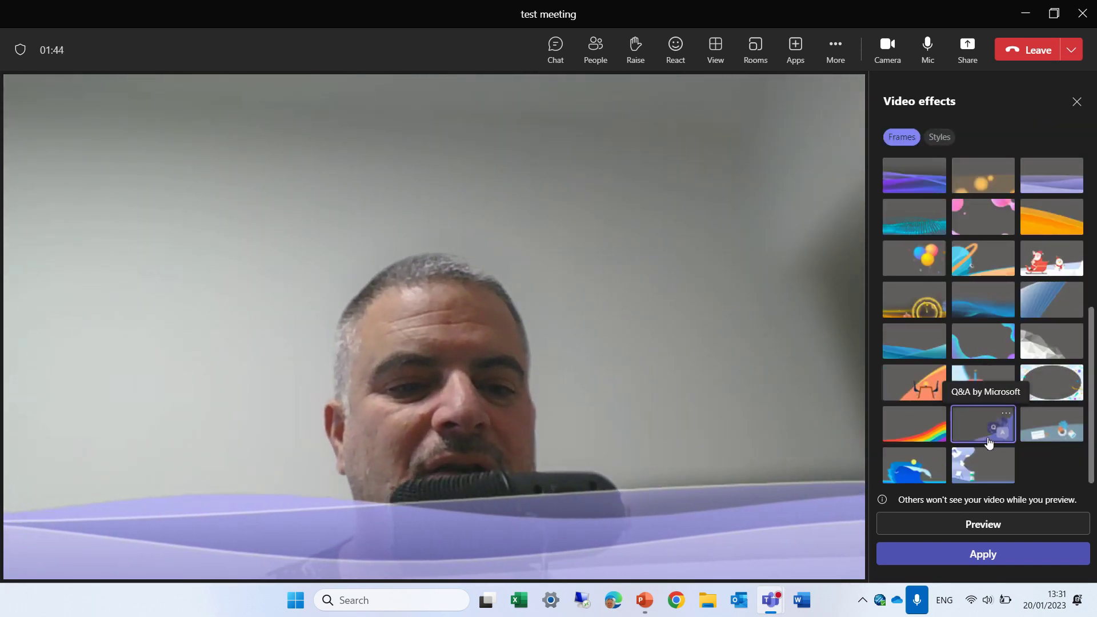
pyautogui.click(1001, 557)
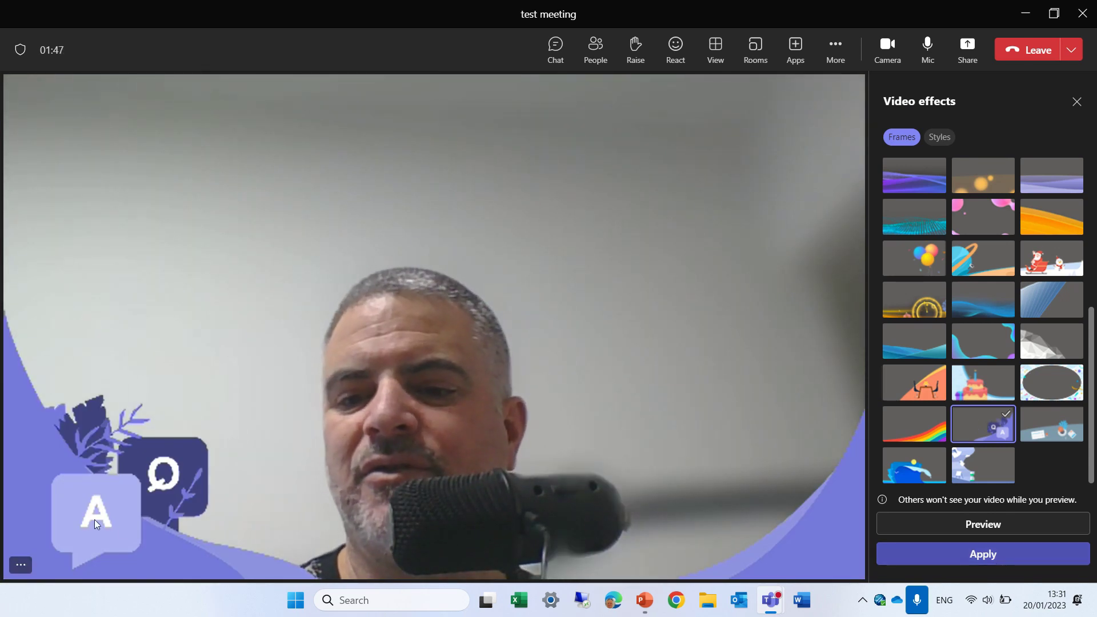
pyautogui.click(1064, 392)
pyautogui.click(964, 563)
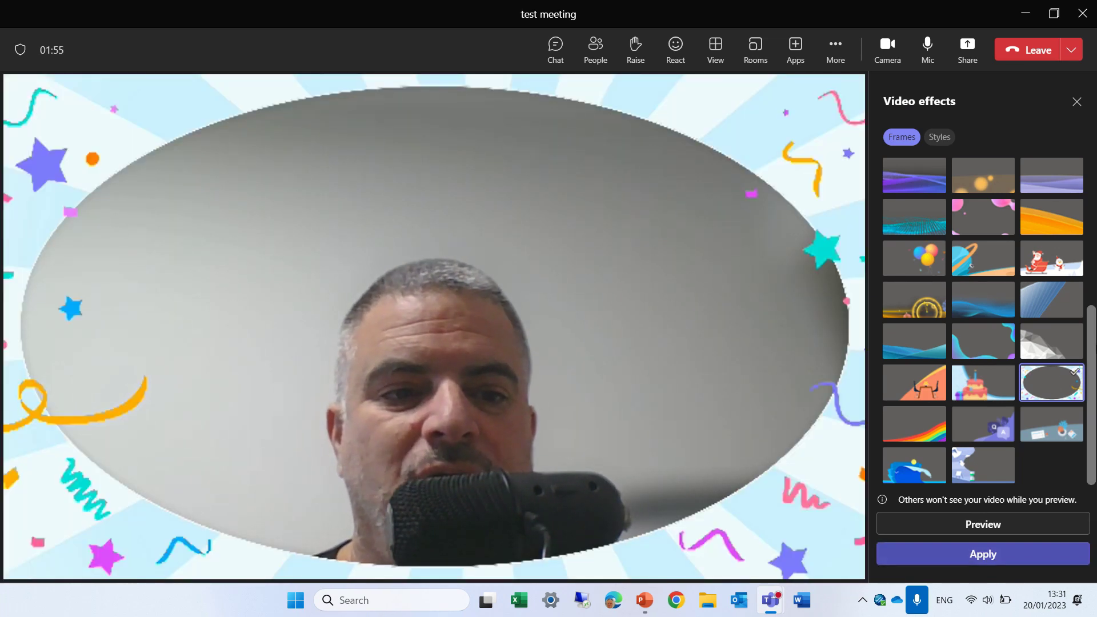
# Step: Apply the Blackwhite style to the video and remove it again by applying no filter
pyautogui.scroll(6, 1092, 409)
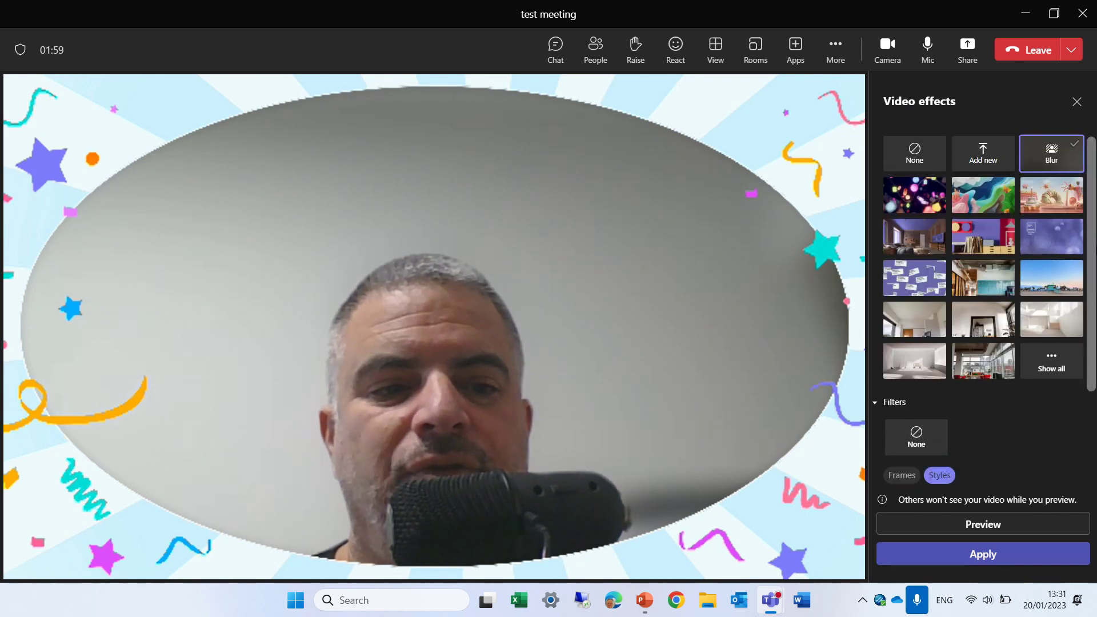
pyautogui.scroll(-3, 1095, 272)
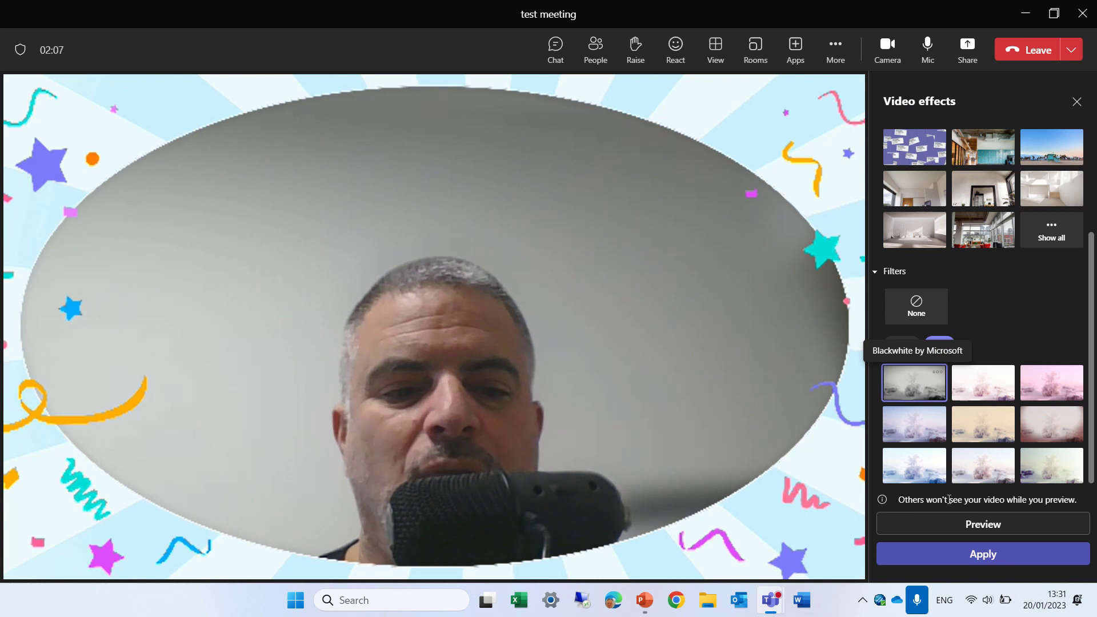
pyautogui.click(980, 556)
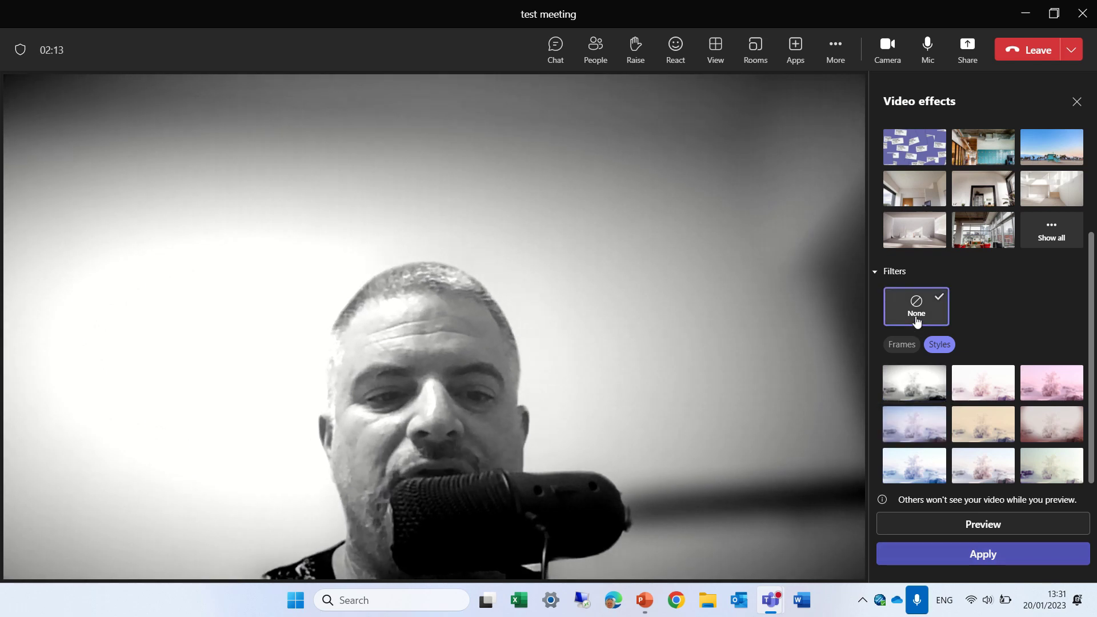
pyautogui.click(945, 553)
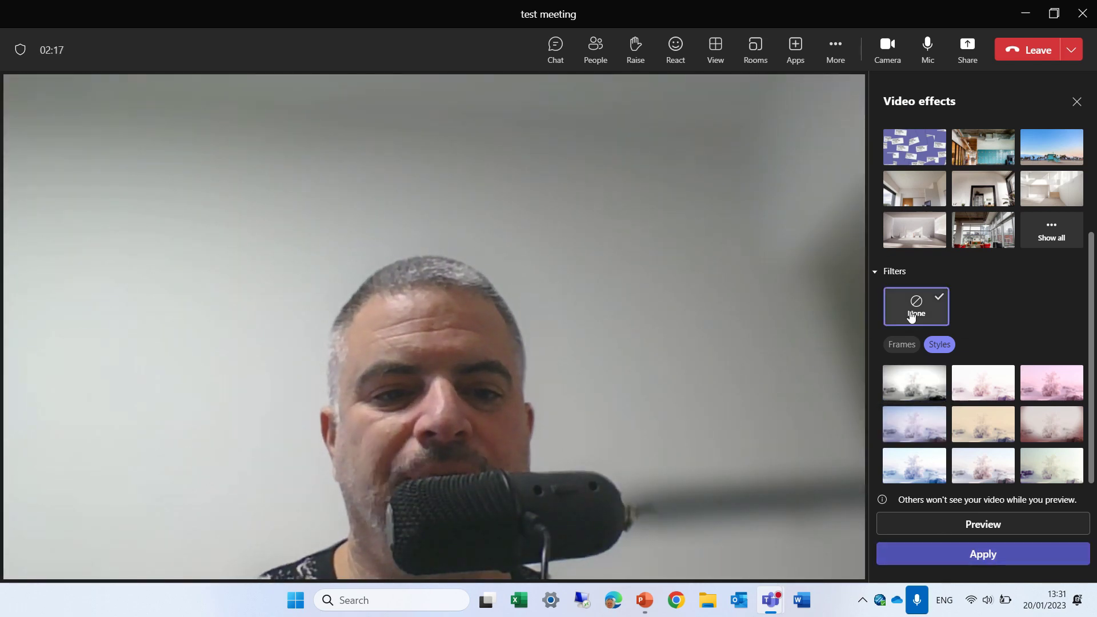
# Step: Return to the frames and apply the 1 on 1 frame with the table and two chairs
pyautogui.click(902, 346)
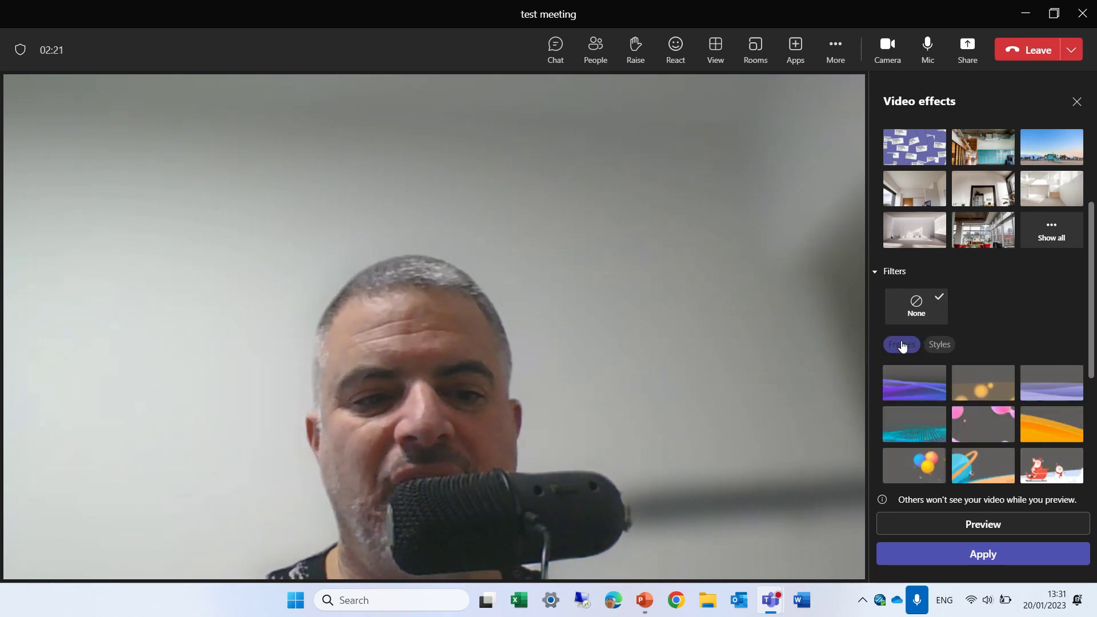
pyautogui.scroll(-4, 1085, 390)
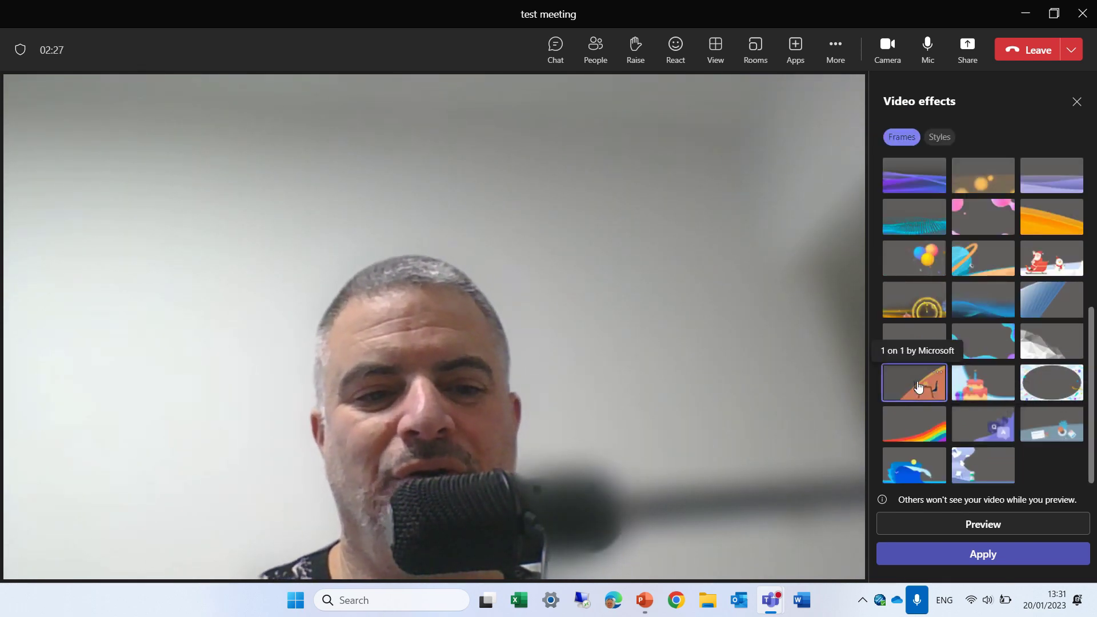
pyautogui.click(975, 555)
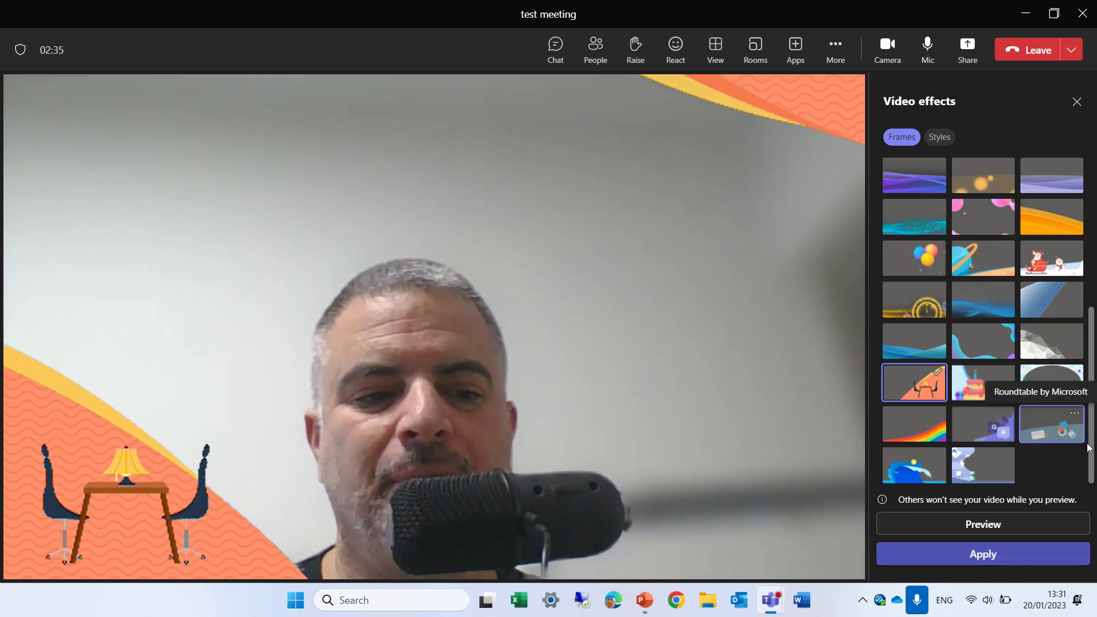
# Step: Replace the current frame with the blue and purple wave frame, the first one in the frames collection
pyautogui.scroll(3, 1069, 456)
pyautogui.scroll(-3, 1086, 451)
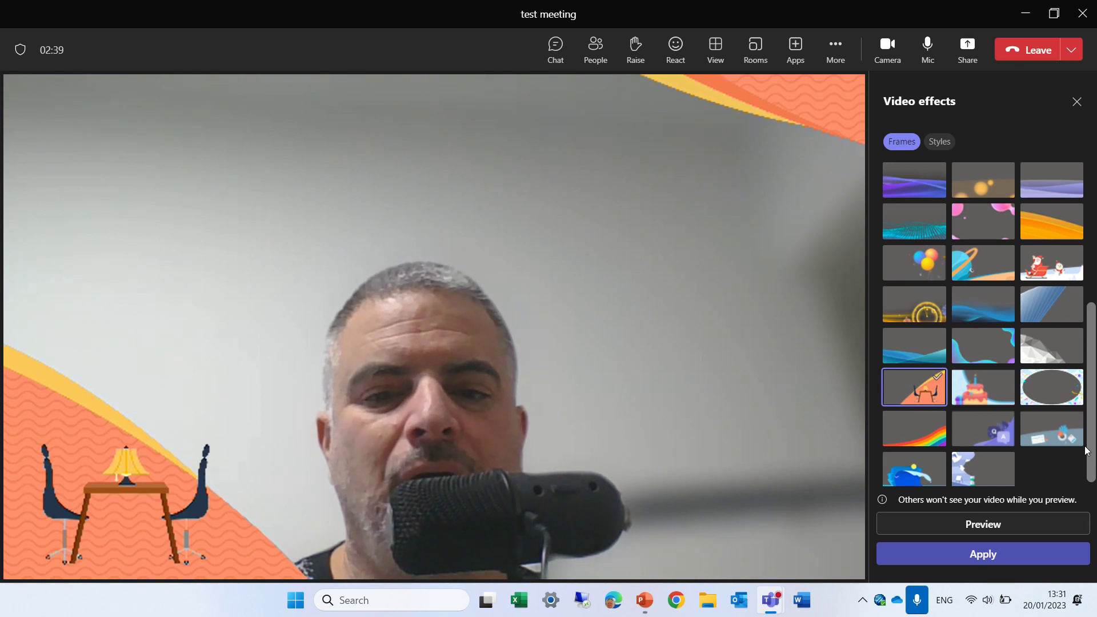
pyautogui.scroll(2, 1086, 441)
pyautogui.scroll(-1, 1092, 415)
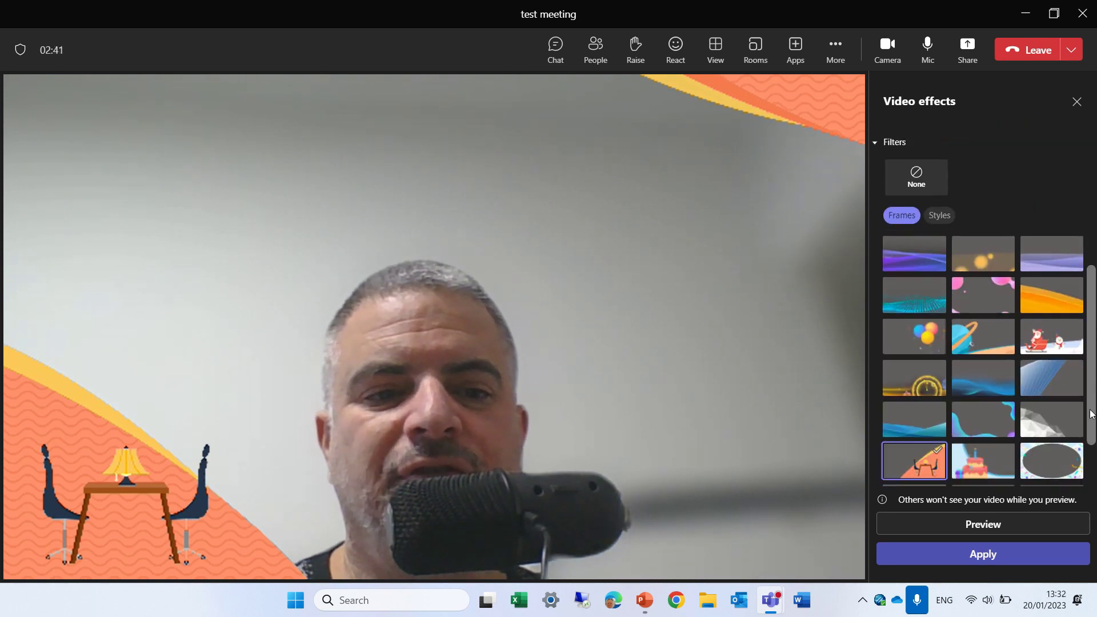
pyautogui.click(901, 262)
pyautogui.click(971, 553)
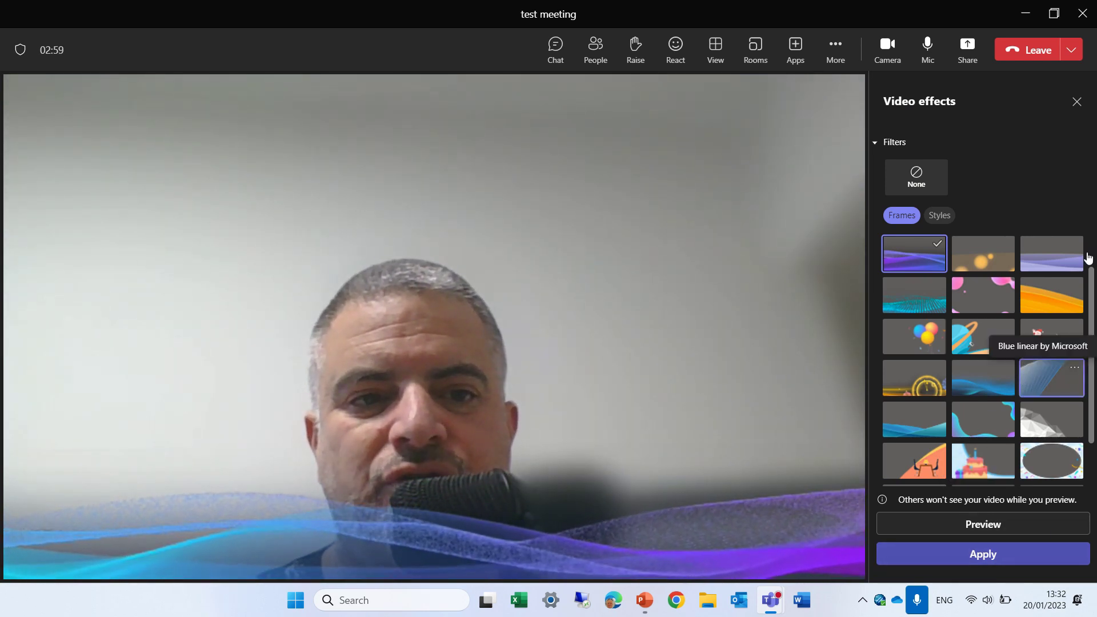
pyautogui.scroll(5, 1093, 357)
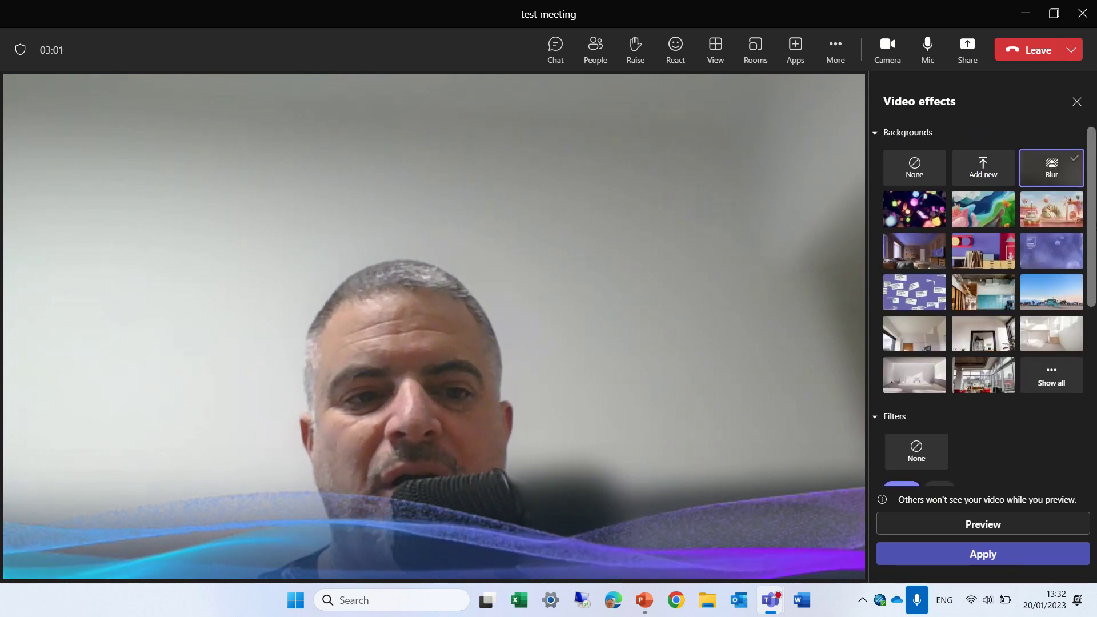